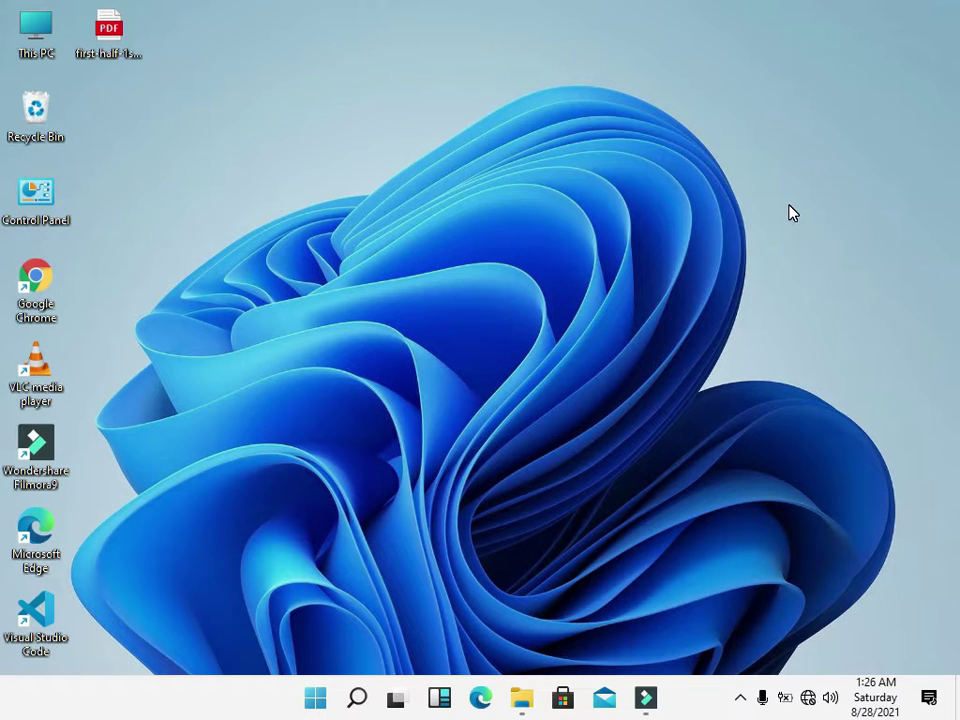
- Open the first-half-1st-bussines-card document with the Fossil Group card from Word's recent files
left_click(316, 700)
left_click(342, 145)
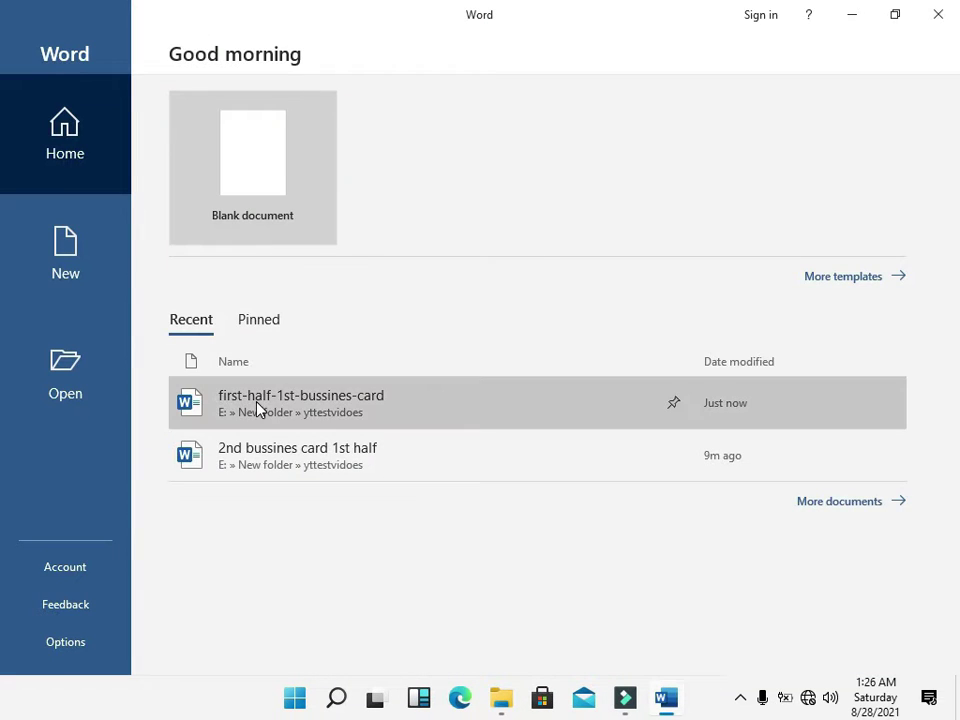
left_click(257, 405)
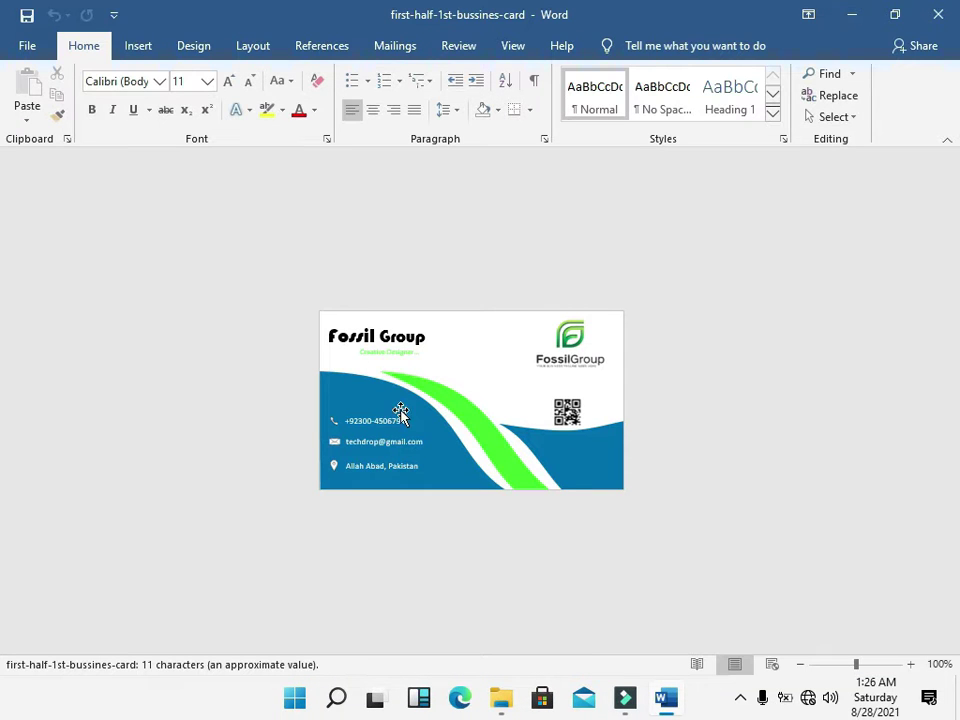
left_click(364, 363)
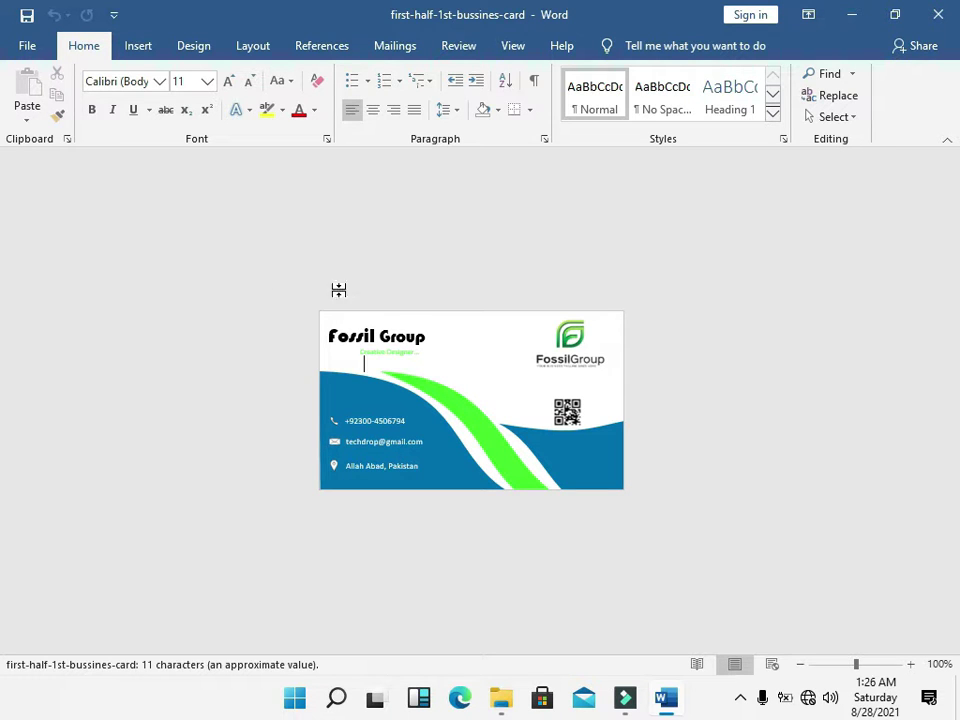
- Save the card as a PDF on the Desktop, replacing the existing first-half-1st-bussines-card PDF
left_click(34, 44)
left_click(52, 294)
left_click(568, 318)
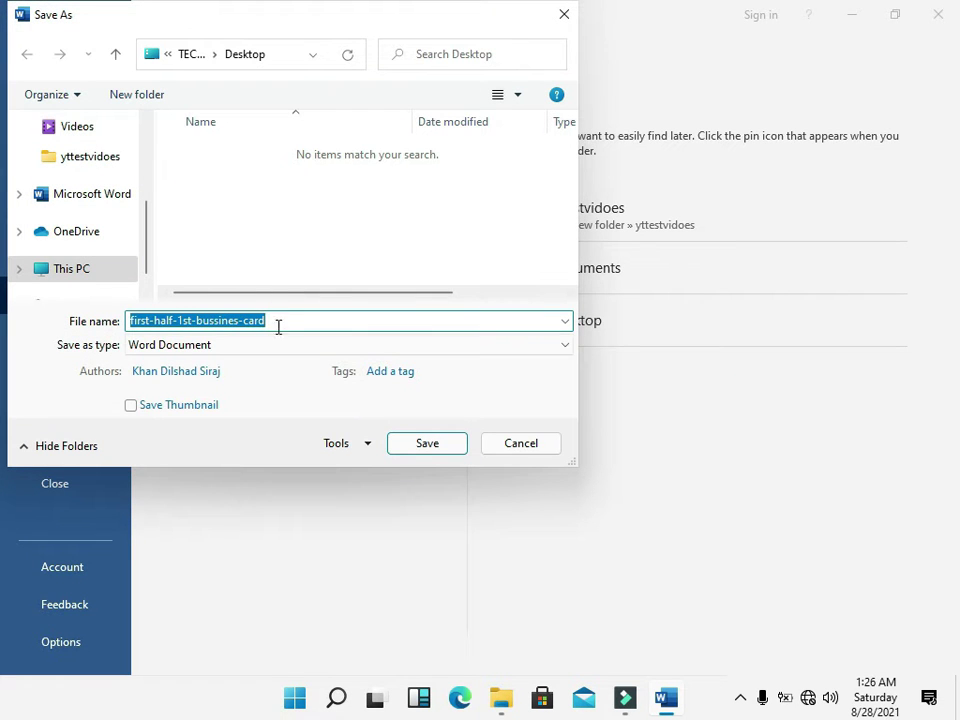
left_click(296, 345)
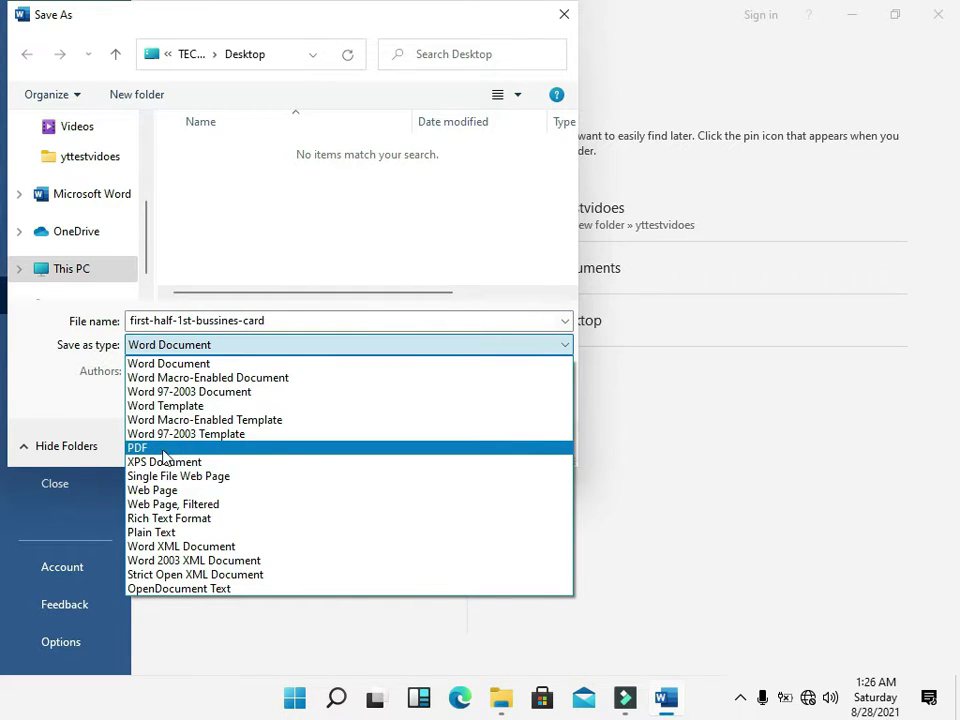
left_click(160, 448)
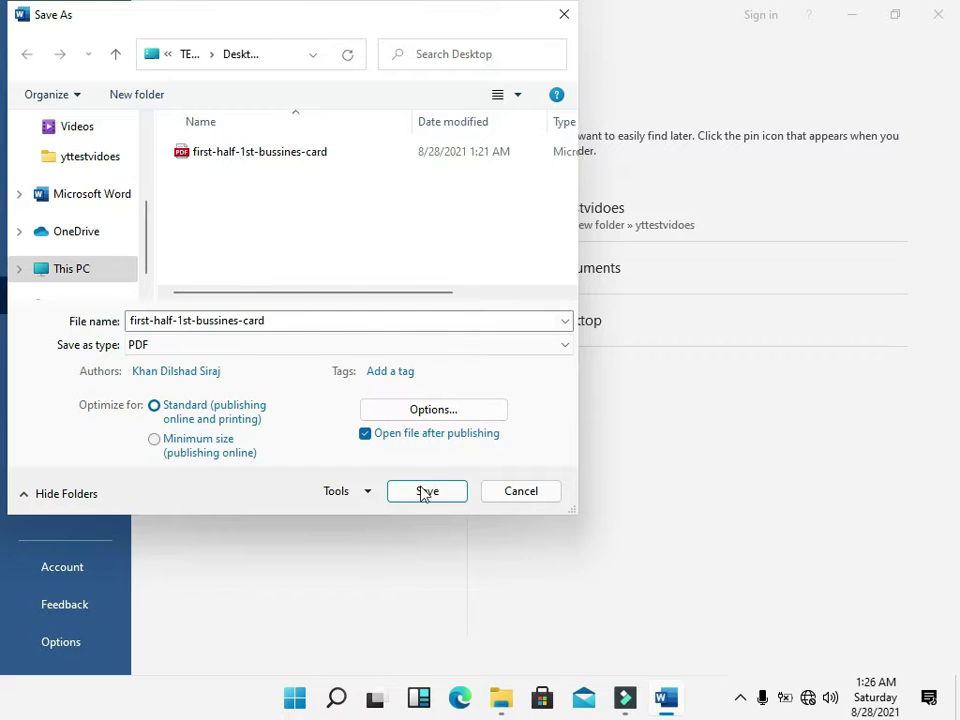
left_click(424, 498)
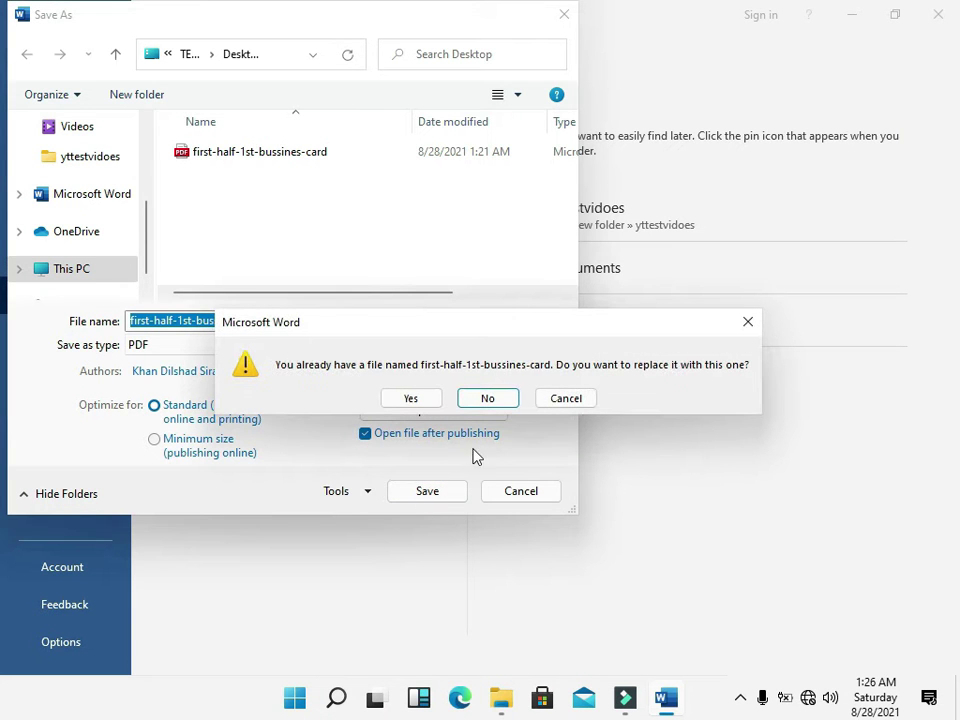
left_click(411, 400)
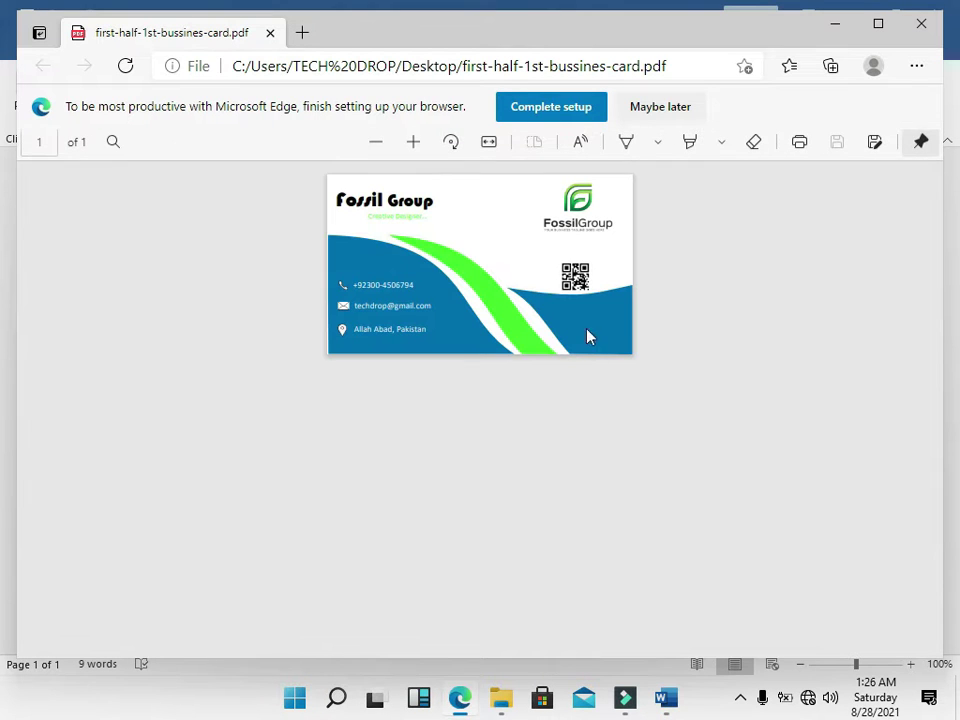
- Close the PDF viewer and Word, reposition the PDF icon, and launch Adobe Photoshop CC 2019
left_click(921, 23)
left_click(940, 14)
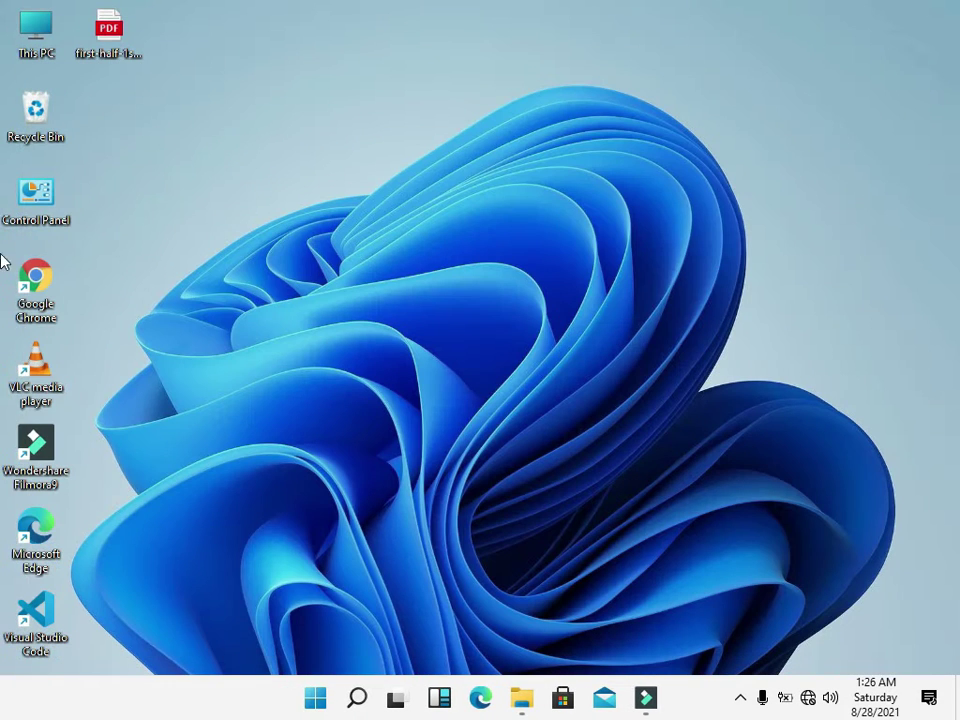
mouse_move(115, 38)
left_mouse_down()
mouse_move(221, 88)
mouse_move(282, 70)
left_mouse_up()
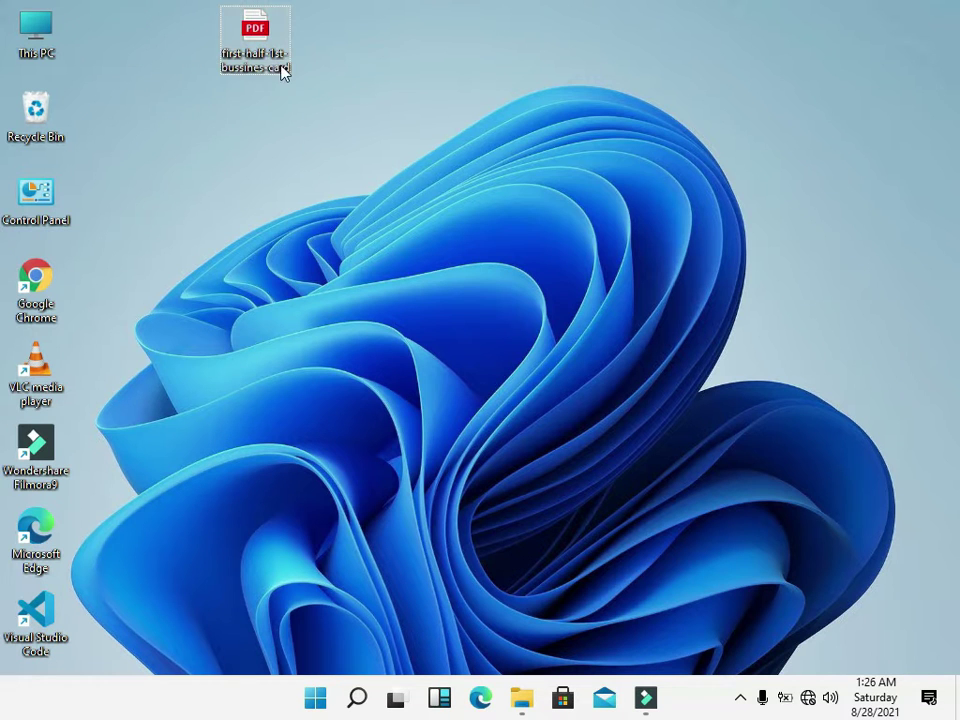
left_click(318, 700)
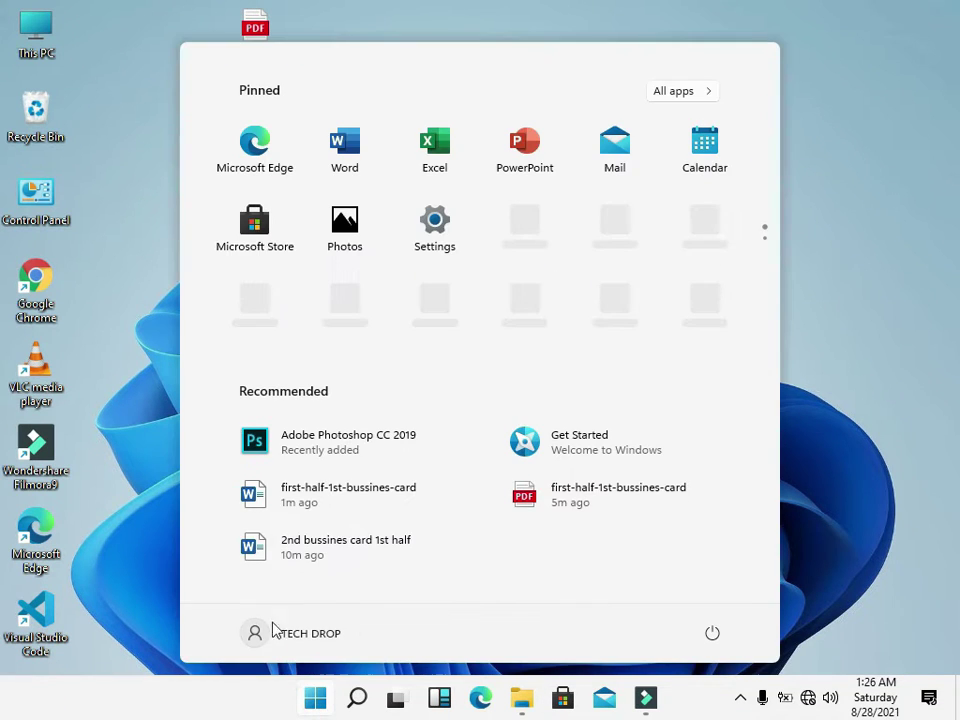
left_click(306, 455)
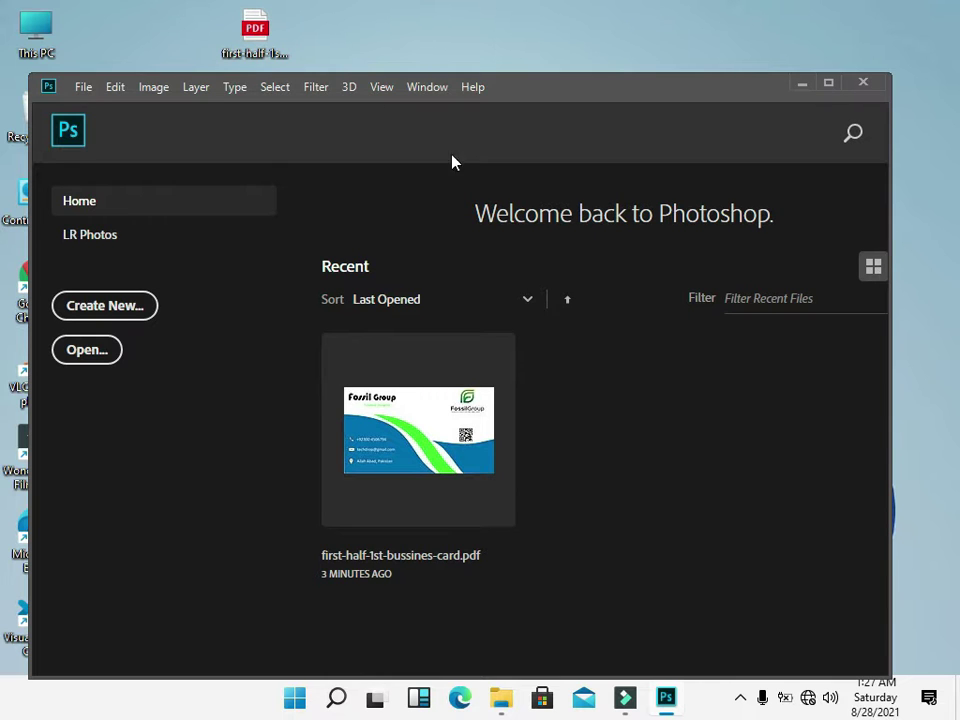
- Import the business card PDF into Photoshop at 3.4 × 2 inches, 300 ppi
left_click_drag(250, 32, 595, 440)
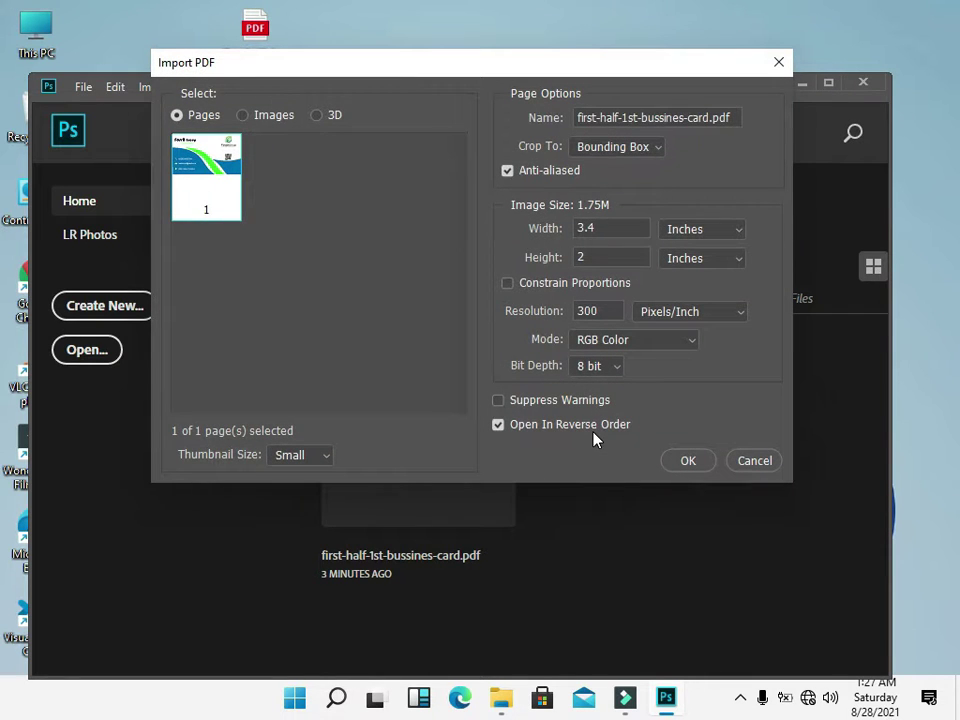
left_click(690, 466)
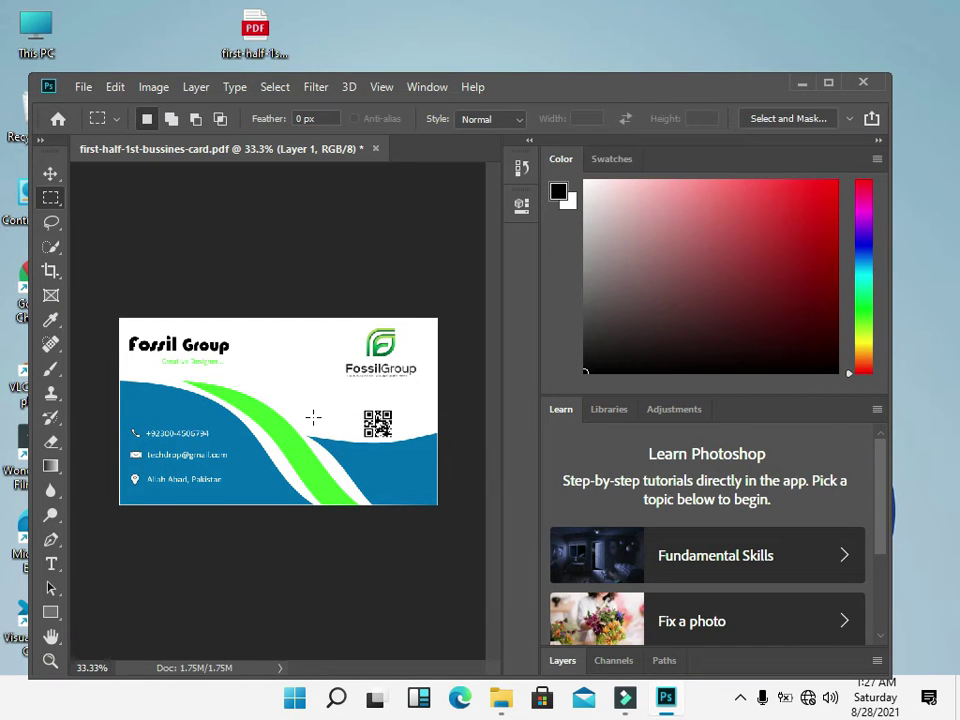
left_click(83, 87)
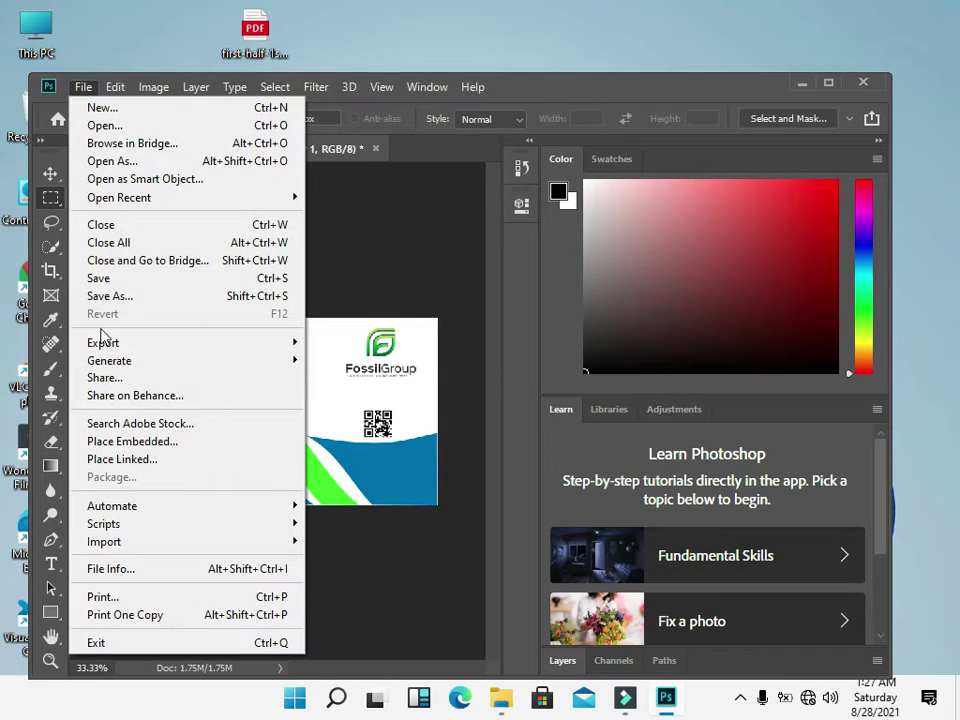
mouse_move(150, 343)
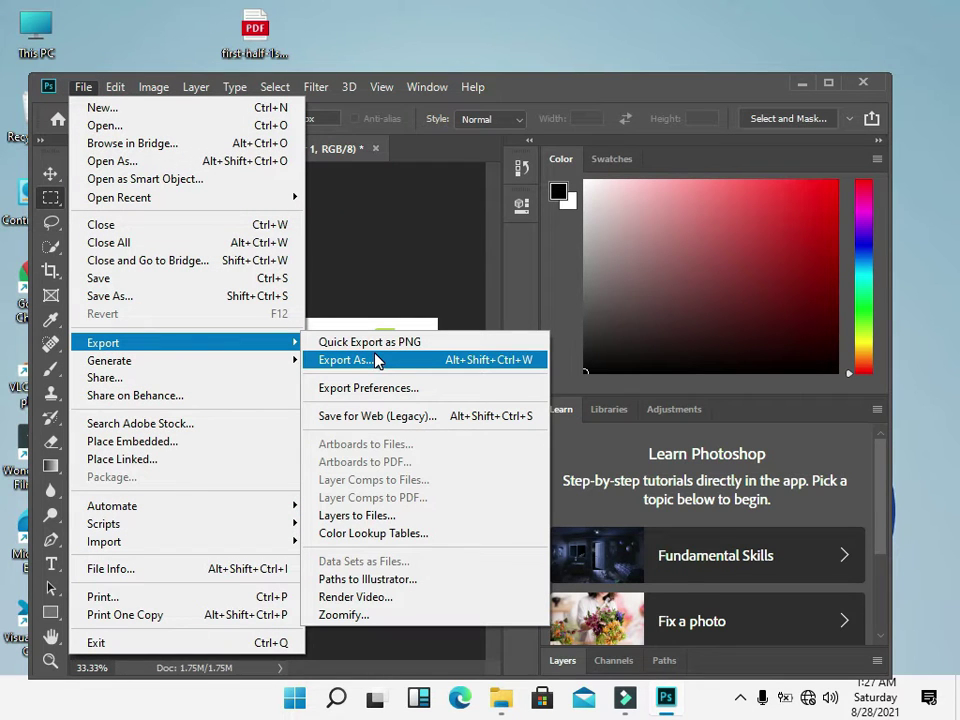
- In Export As, set the 1020 × 600 card's format to JPG at 100% quality
left_click(377, 361)
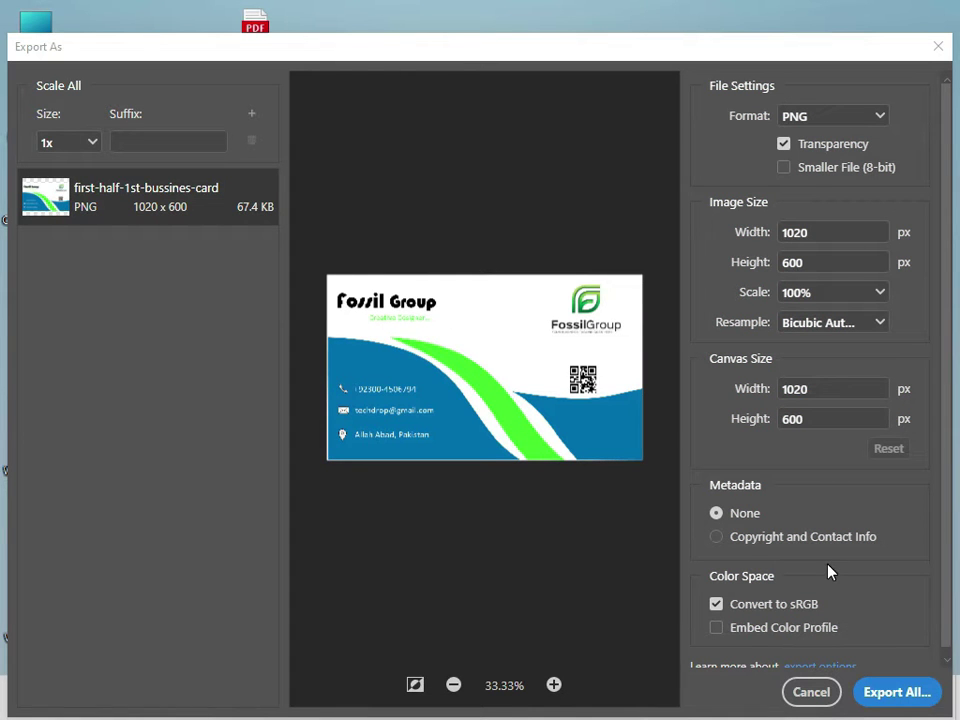
scroll(828, 571, "down", 1)
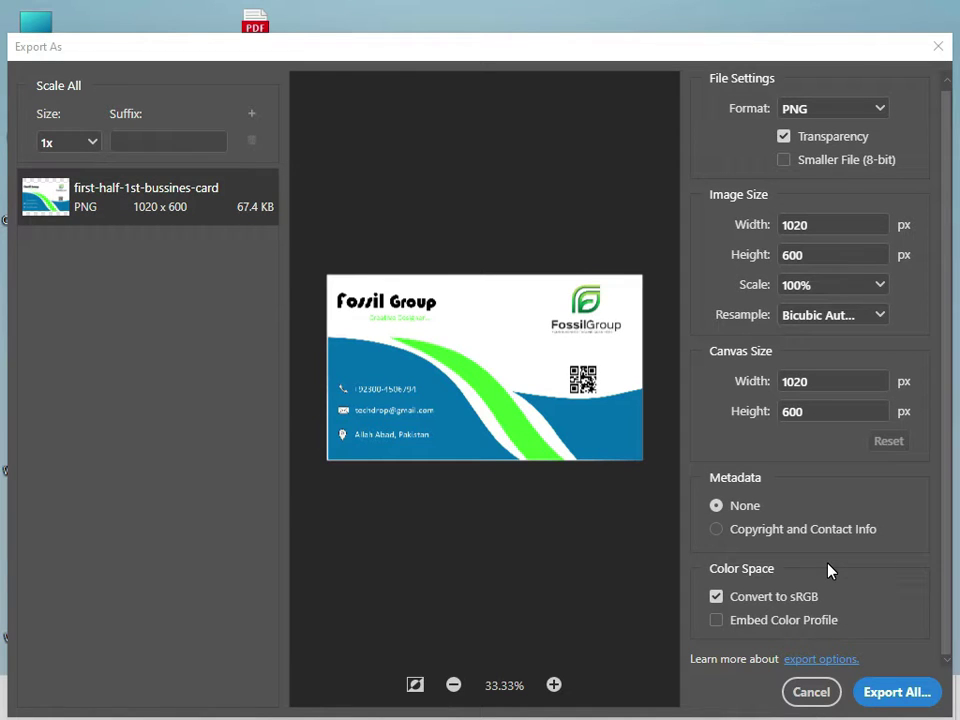
scroll(818, 522, "up", 1)
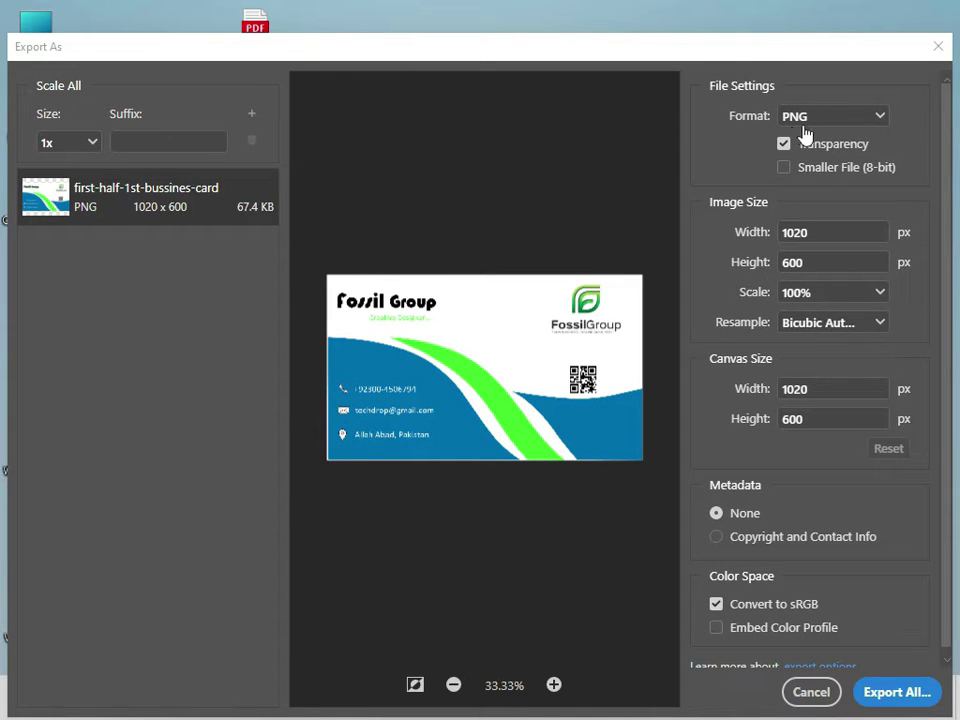
left_click(838, 117)
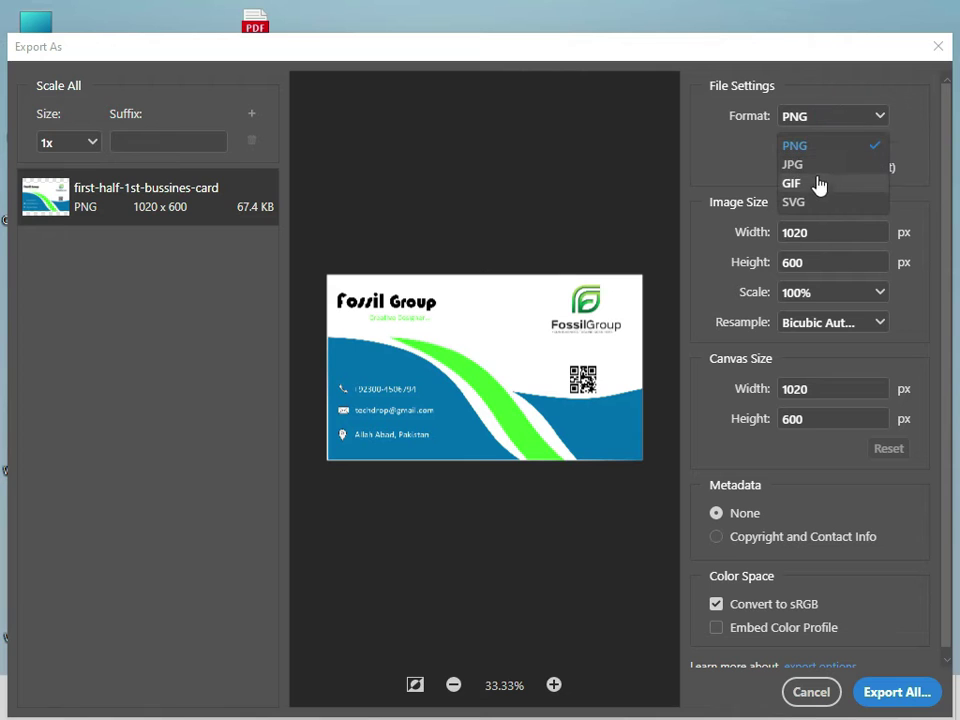
left_click(814, 165)
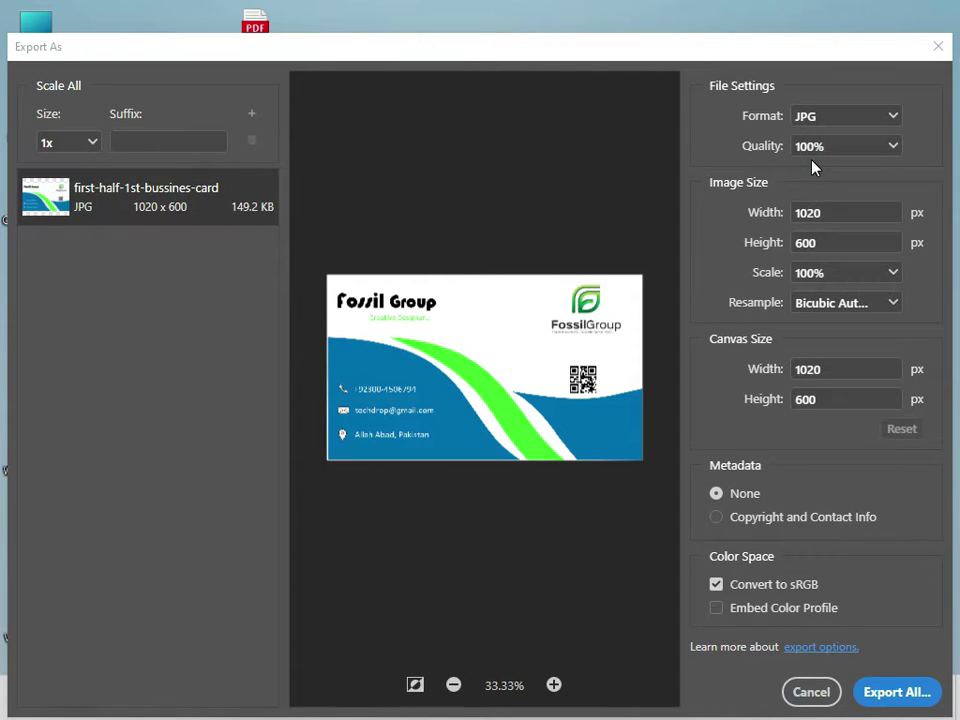
- Export the JPG to the Desktop
left_click(893, 692)
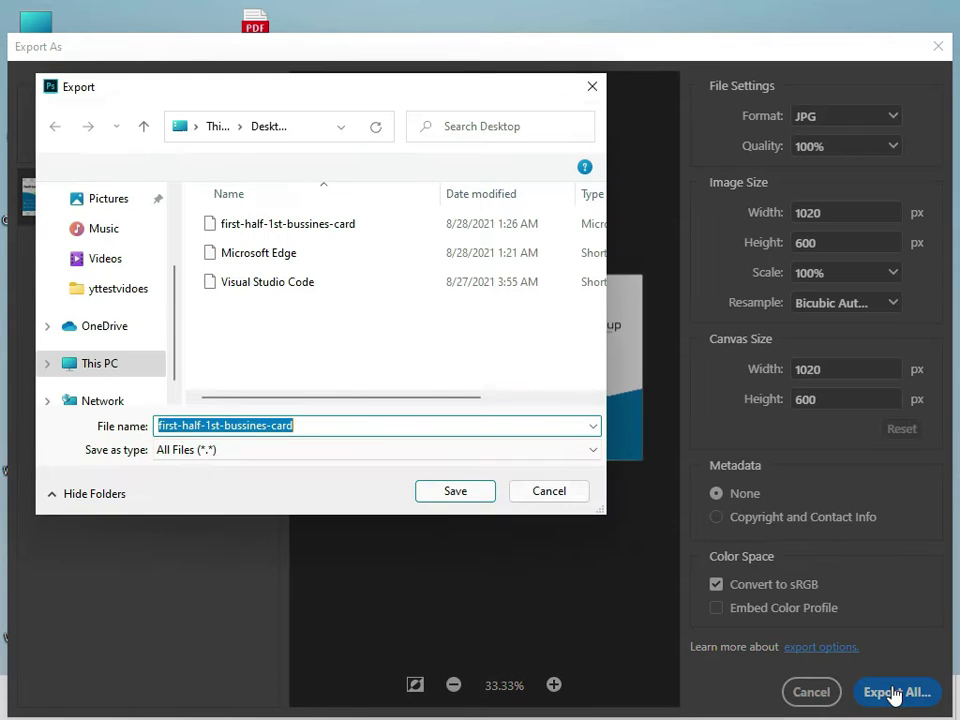
scroll(69, 268, "up", 1)
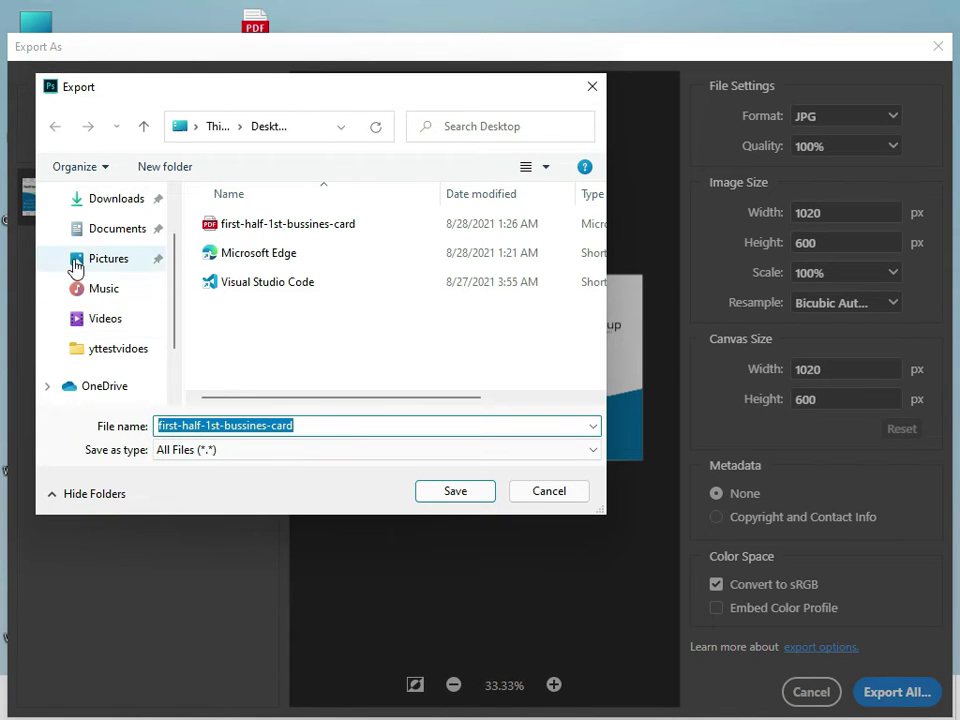
scroll(117, 297, "up", 2)
left_click(110, 238)
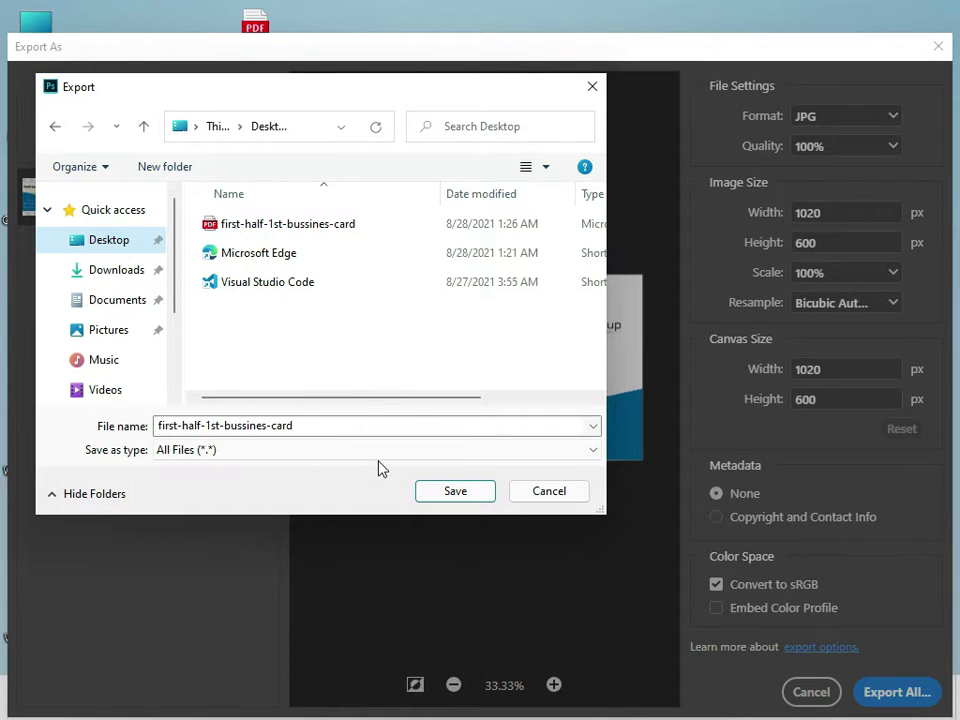
left_click(437, 452)
left_click(423, 447)
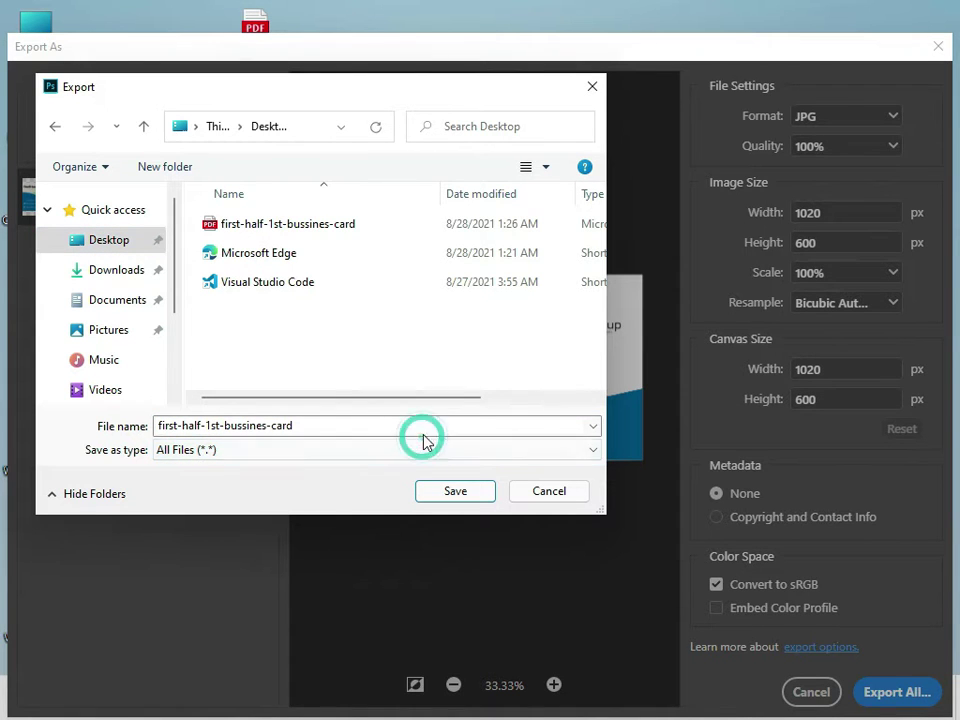
left_click(447, 491)
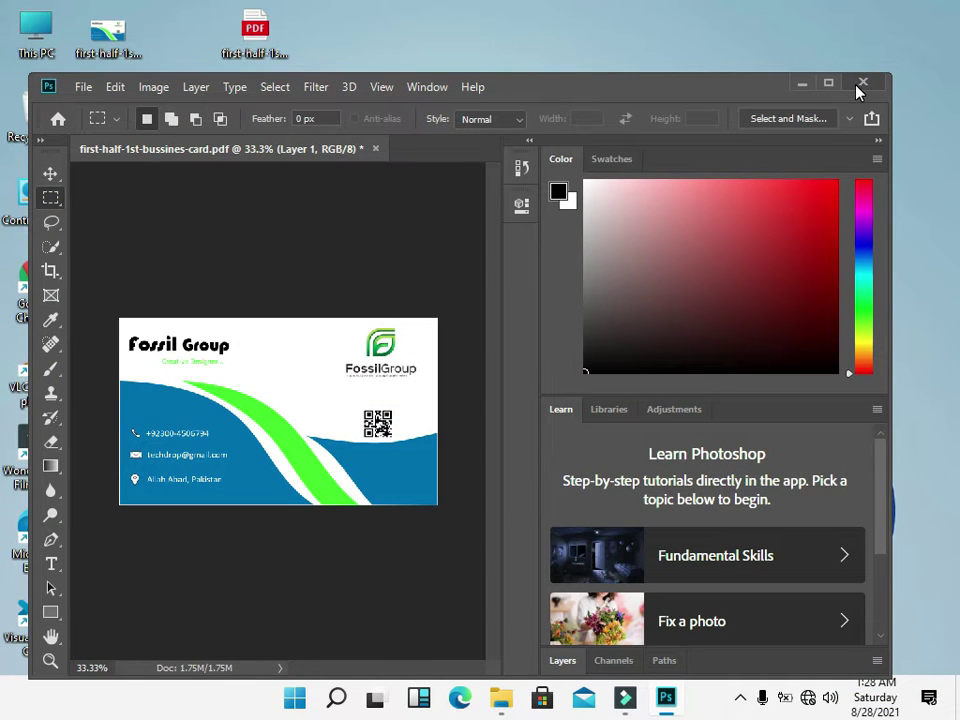
- Quit Photoshop without saving, then preview the card JPG maximized in Photos and close it
left_click(862, 84)
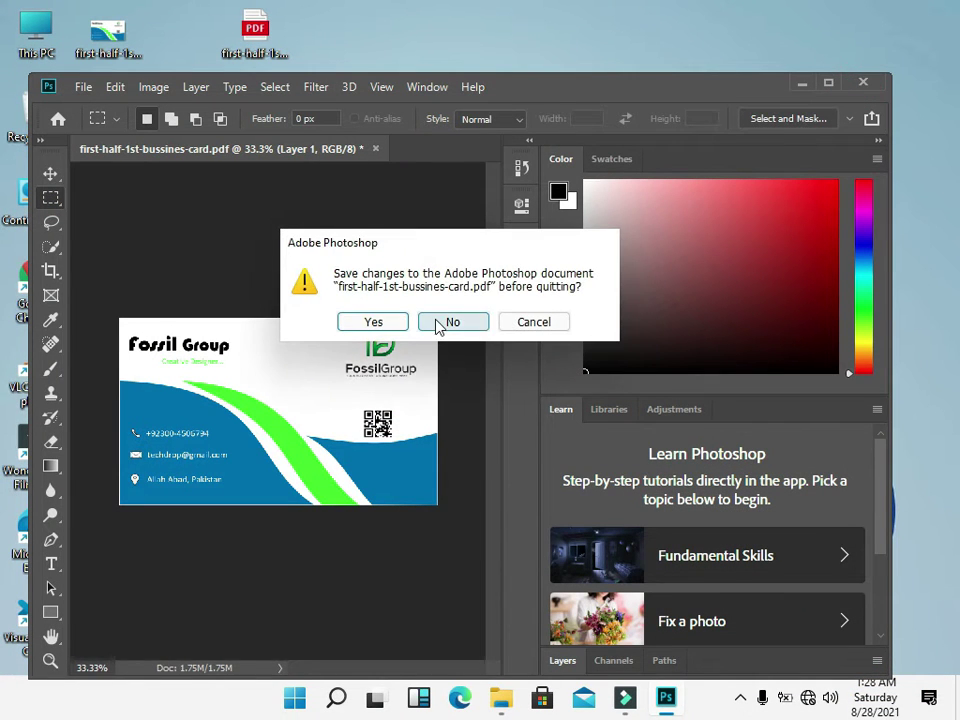
left_click(438, 327)
double_click(111, 52)
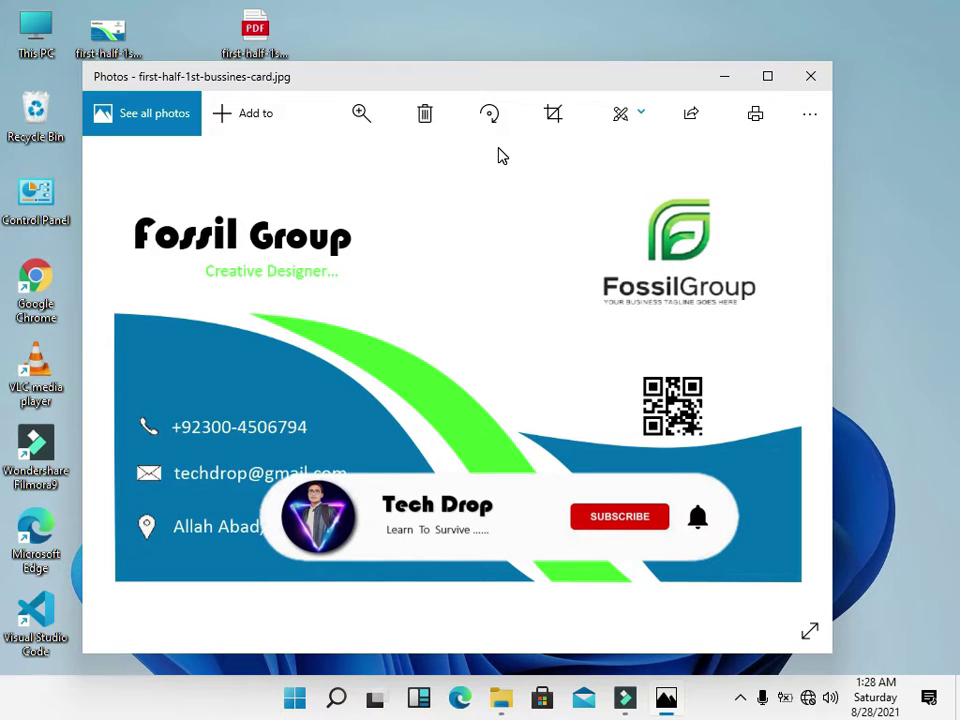
left_click(767, 78)
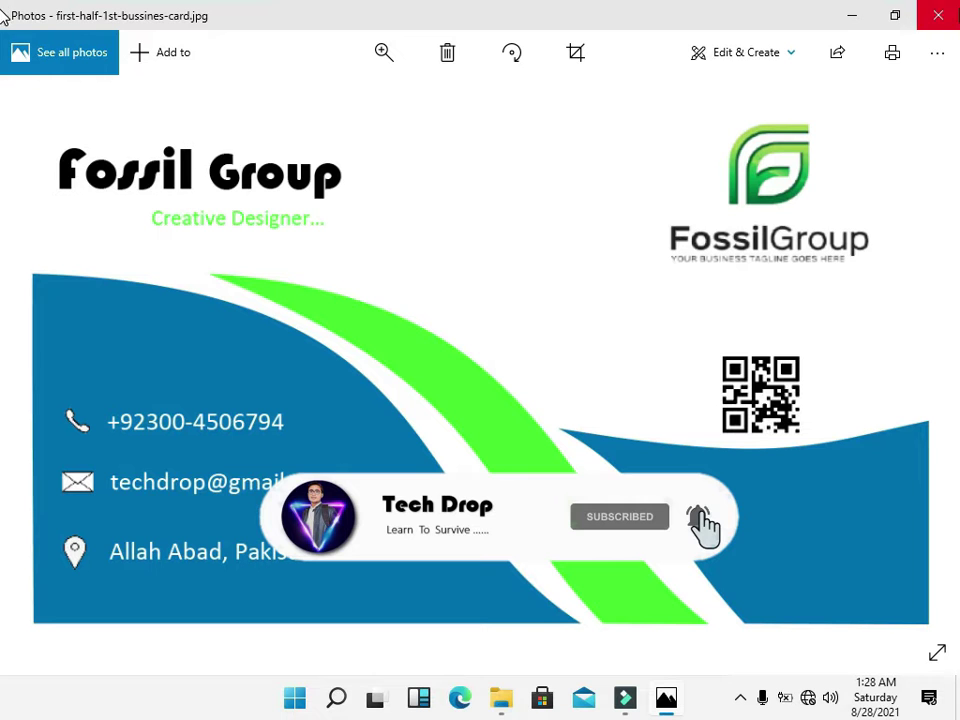
left_click(938, 15)
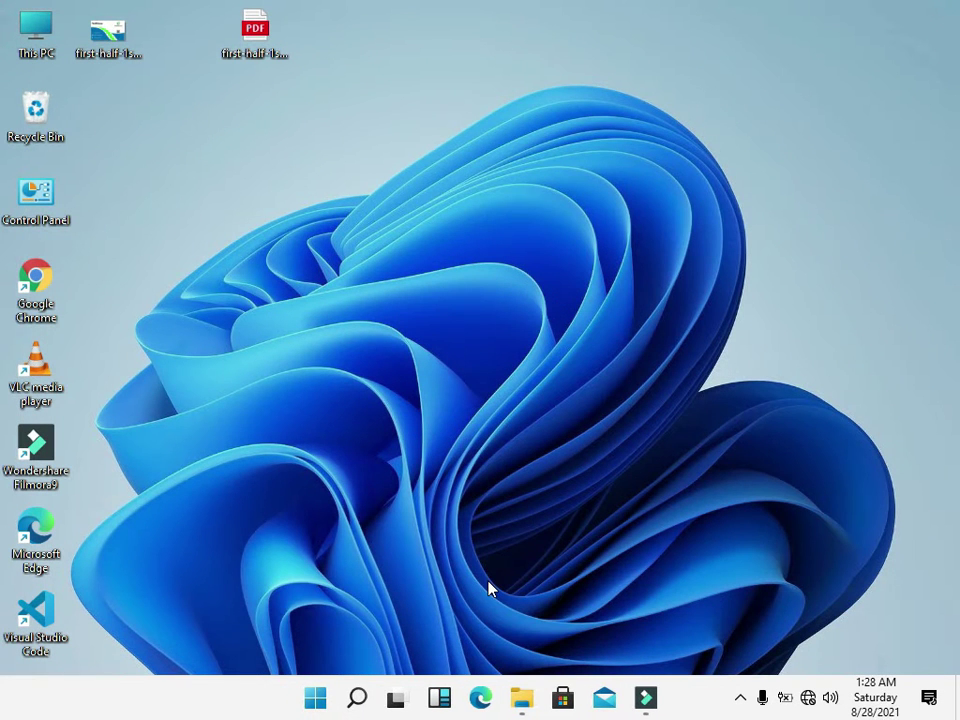
- Launch Word from Start and create a new blank document, Document1
left_click(315, 697)
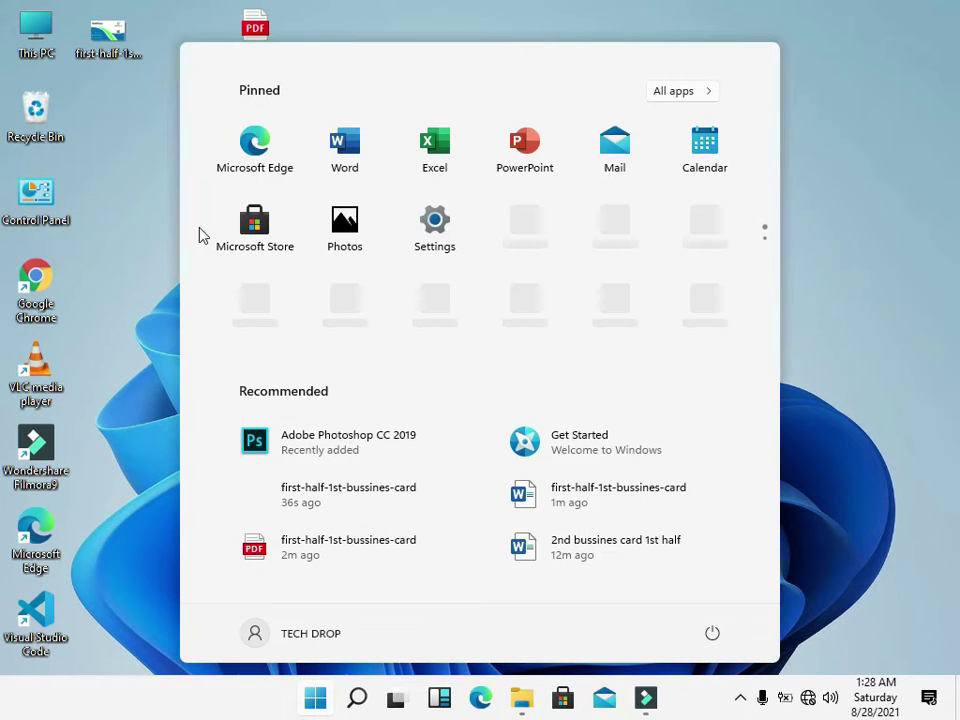
left_click(342, 145)
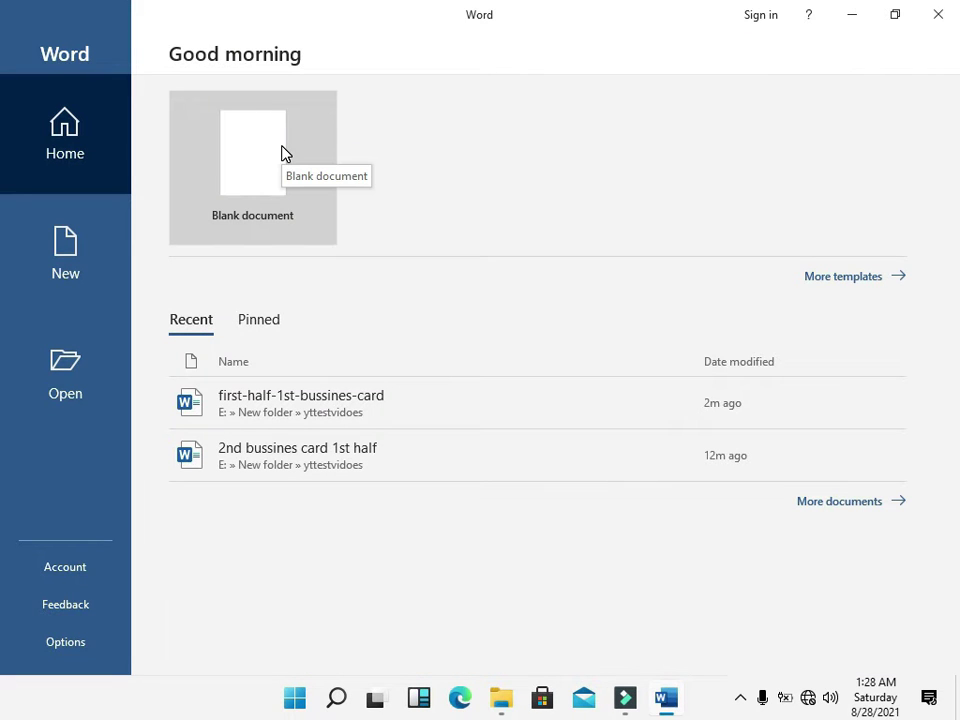
left_click(281, 148)
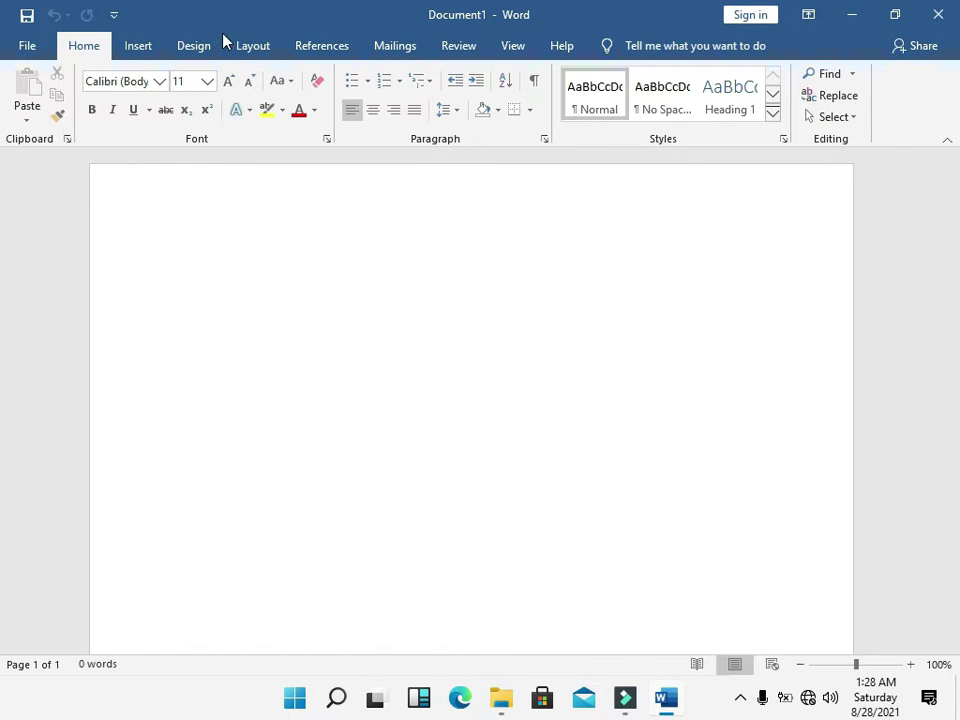
- Change the blank document's paper size to A4 (8.27" × 11.69")
left_click(199, 54)
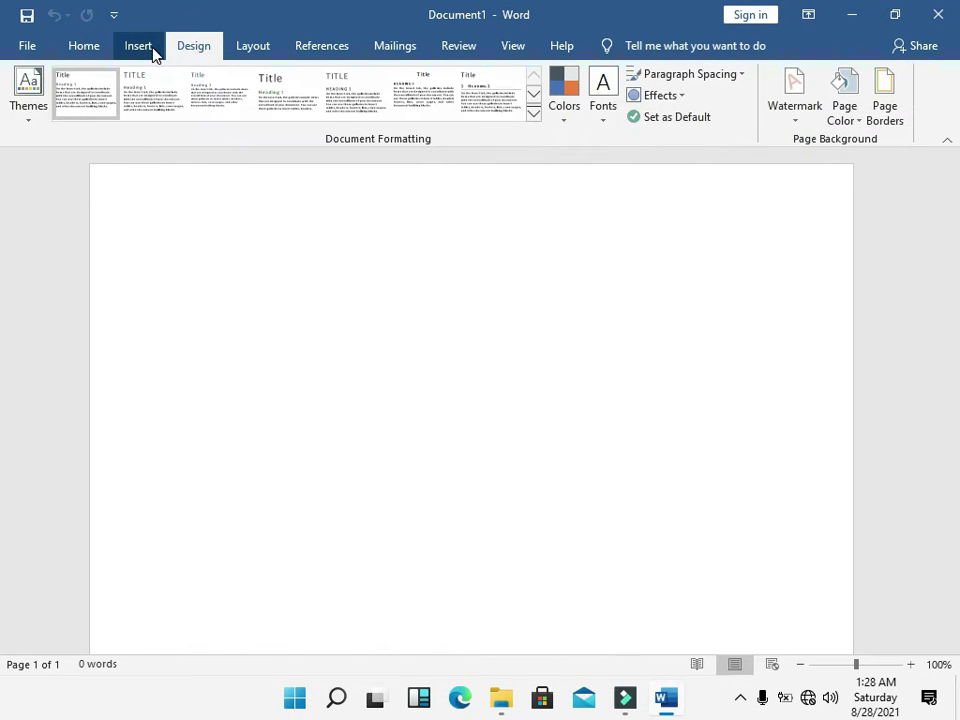
left_click(233, 52)
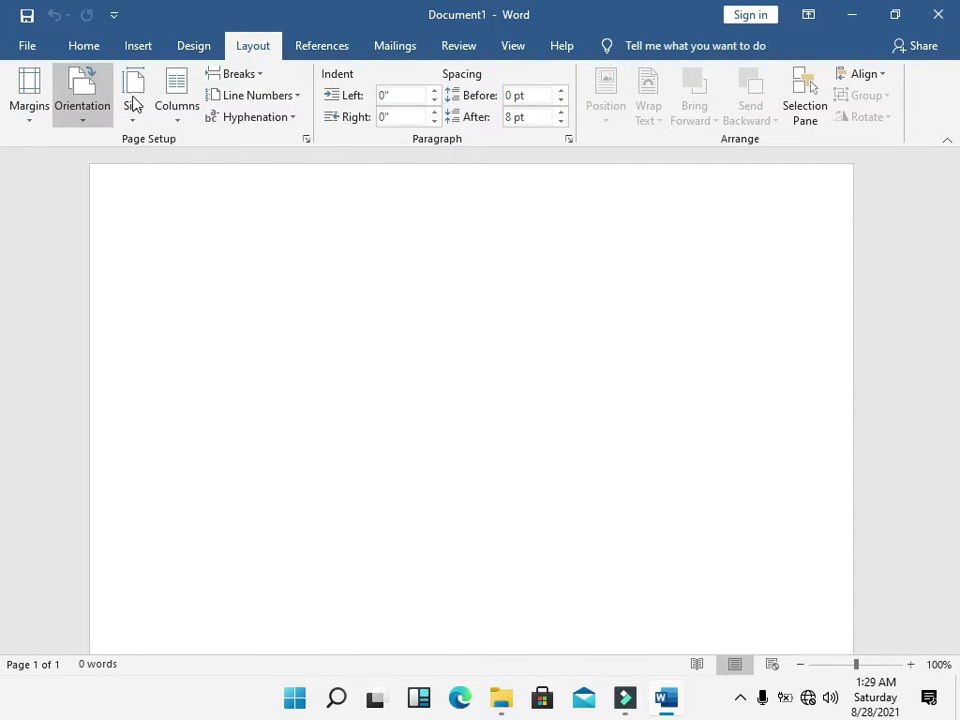
left_click(133, 101)
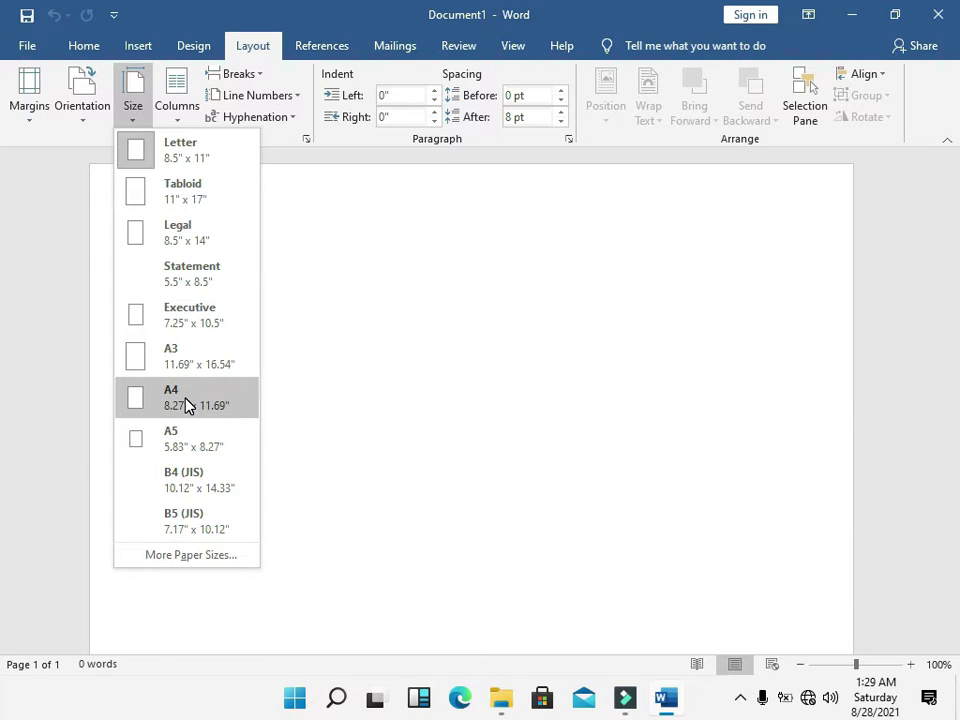
left_click(186, 403)
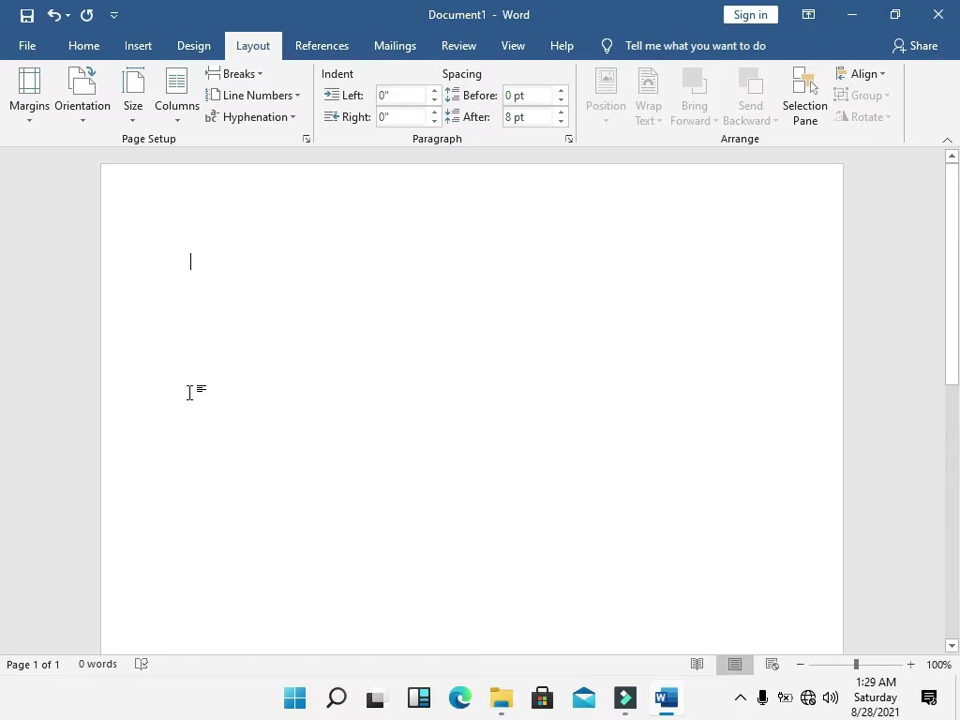
left_click(130, 52)
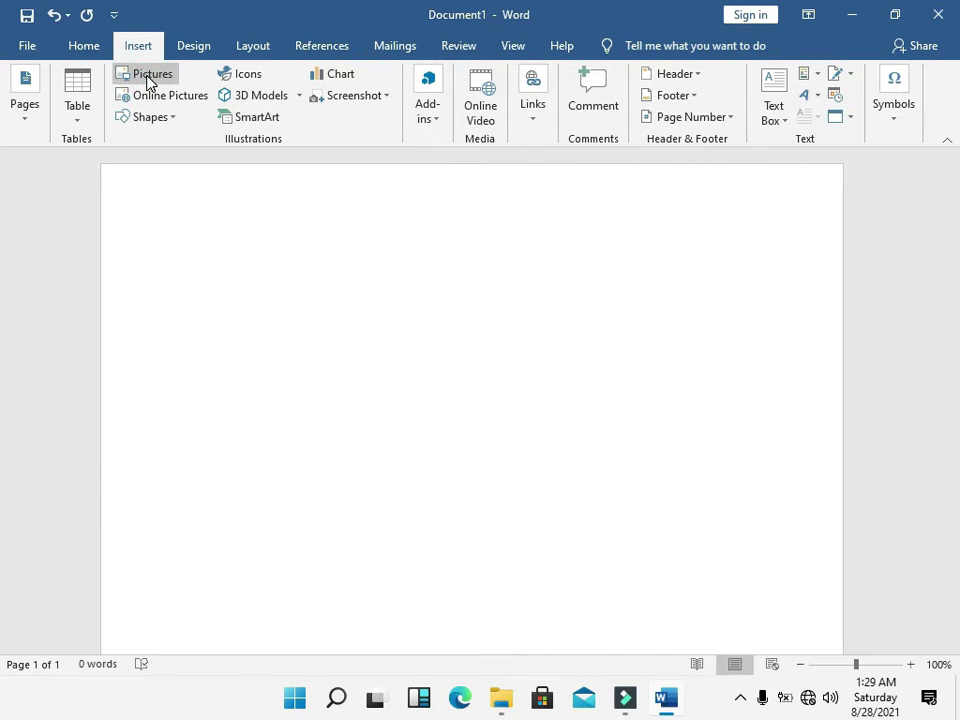
- Insert the first-half-1st-bussines-card image from the Desktop onto the A4 page
left_click(147, 82)
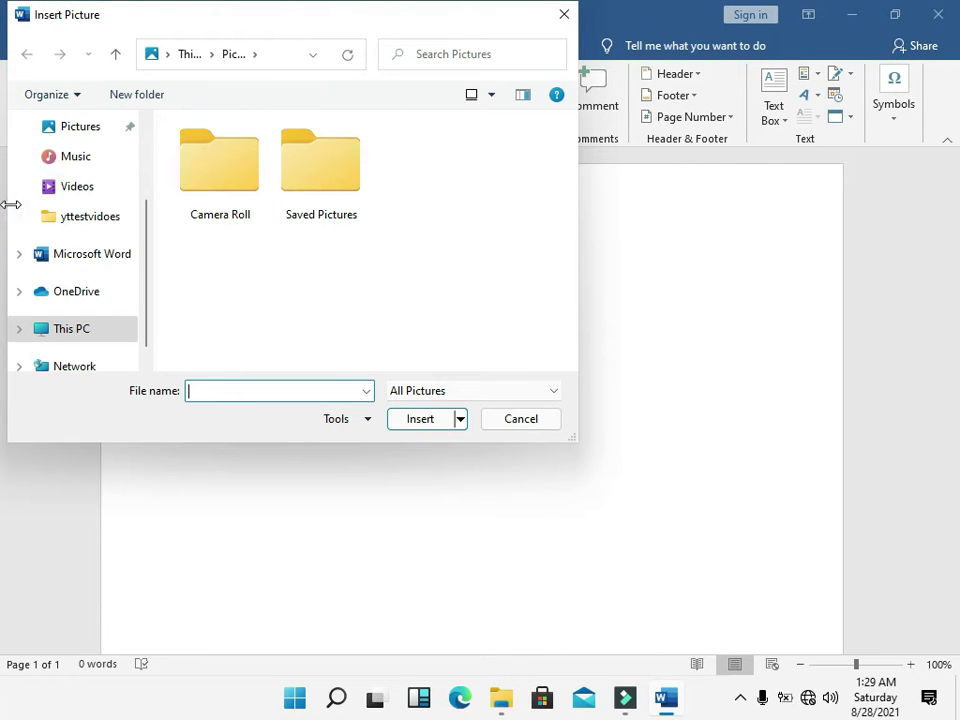
scroll(47, 189, "up", 2)
left_click(78, 177)
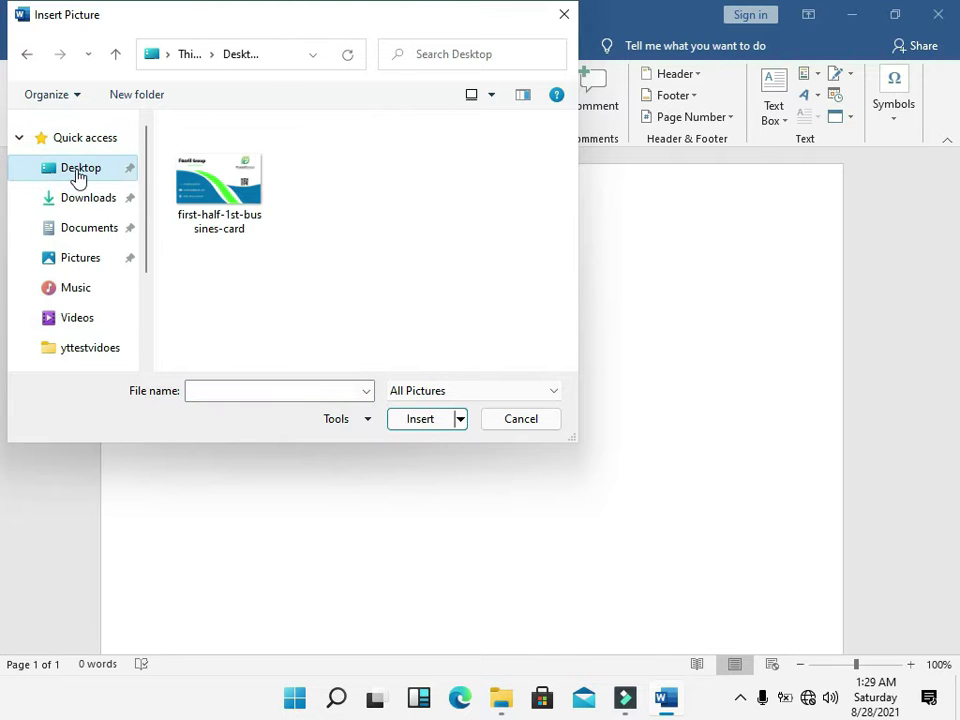
left_click(197, 186)
left_click(408, 424)
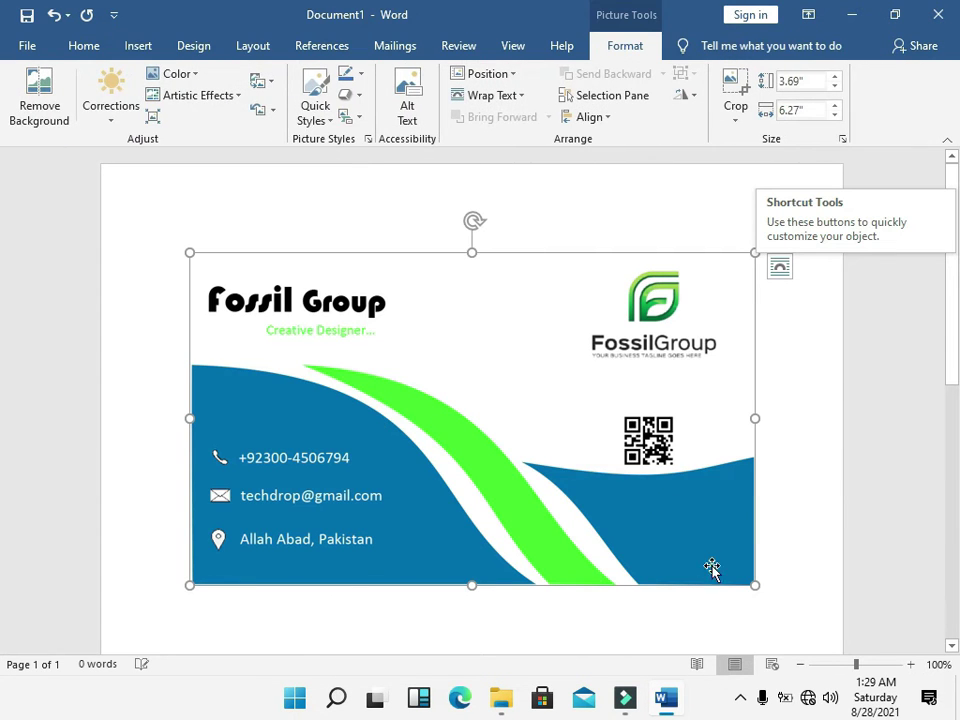
- Make the card picture float independently of text, shrink it, and move it toward the top-left
left_click(512, 94)
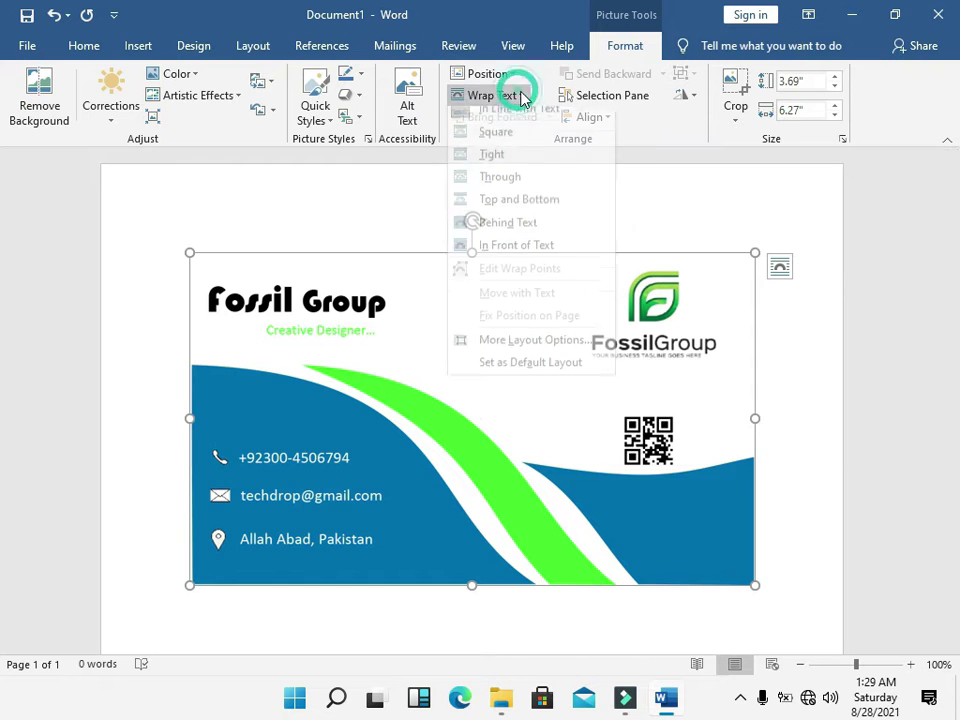
left_click(516, 254)
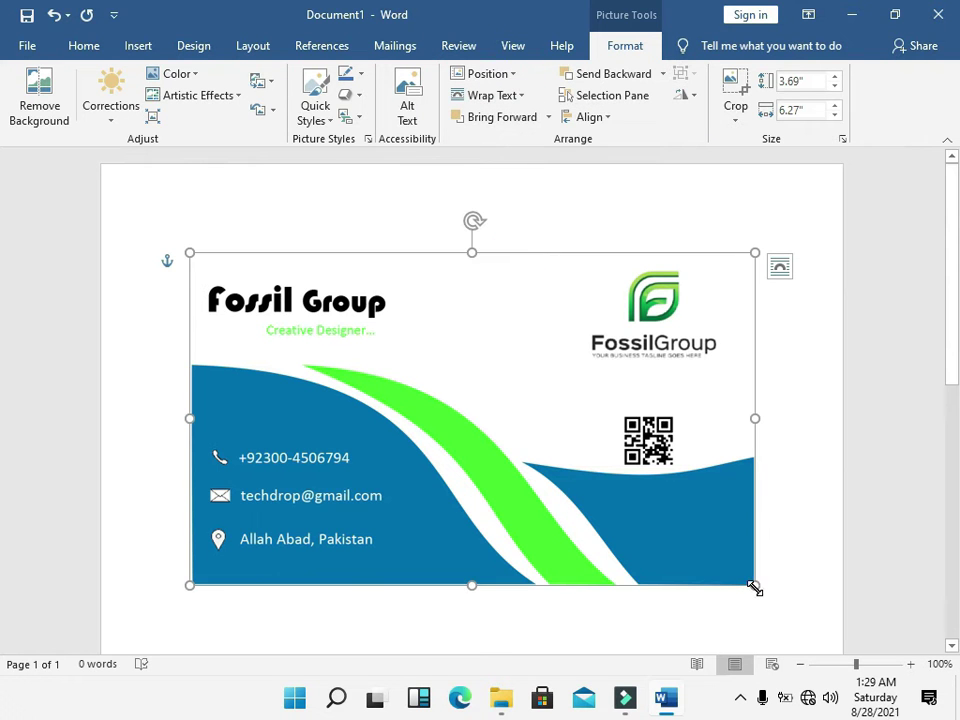
mouse_move(754, 587)
left_mouse_down()
mouse_move(448, 449)
mouse_move(450, 472)
left_mouse_up()
left_click_drag(420, 428, 362, 382)
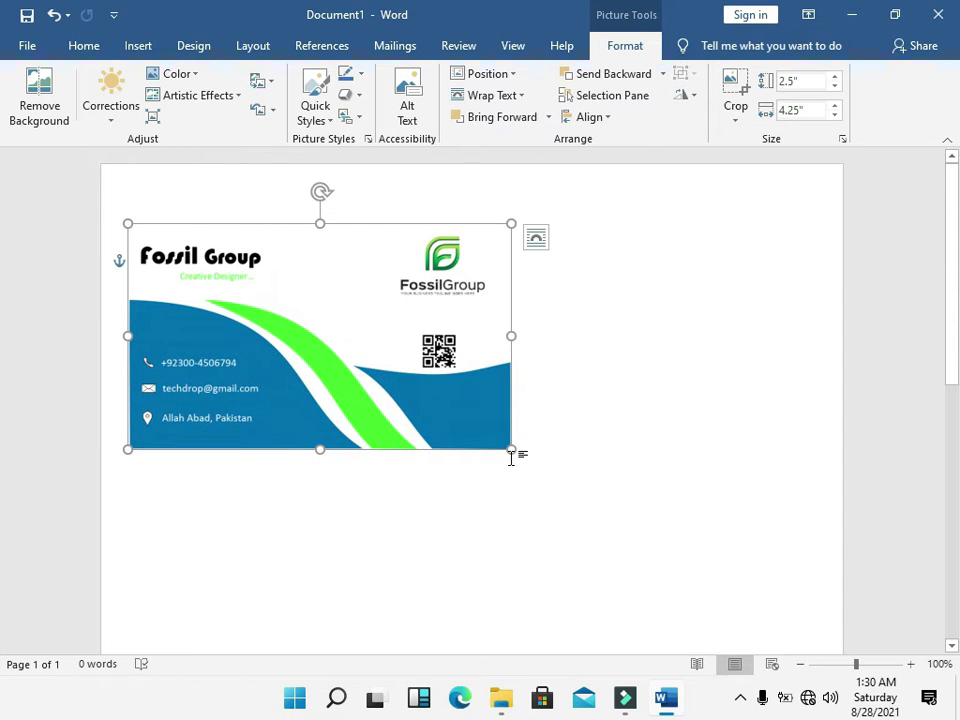
- Resize the card to 2.2" × 3.74" and place a copy to its right
left_click_drag(511, 451, 456, 432)
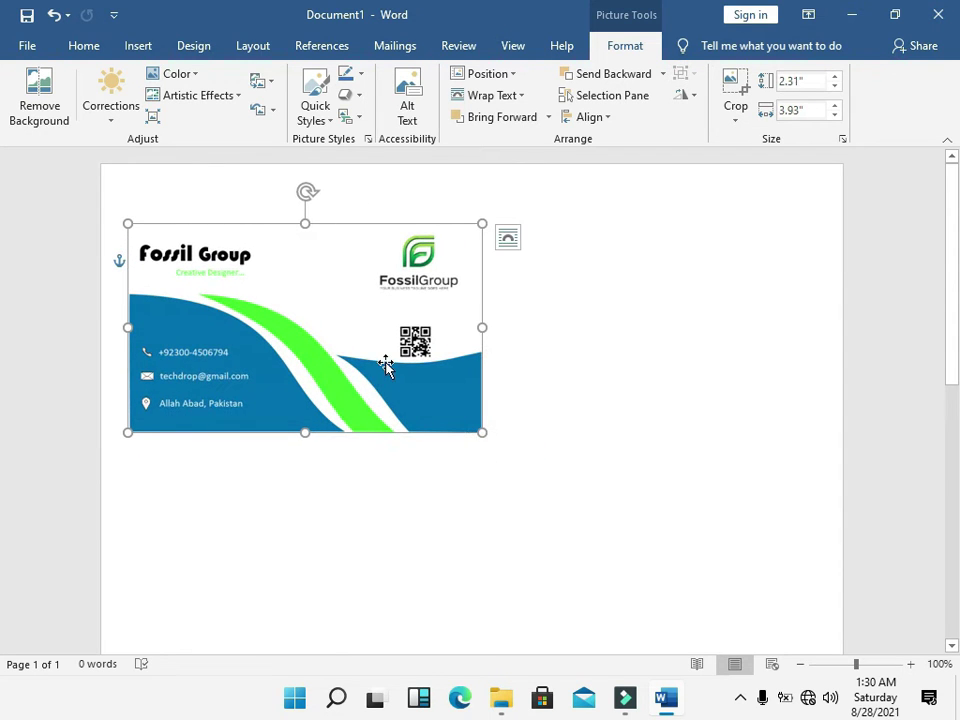
left_click_drag(464, 432, 447, 422)
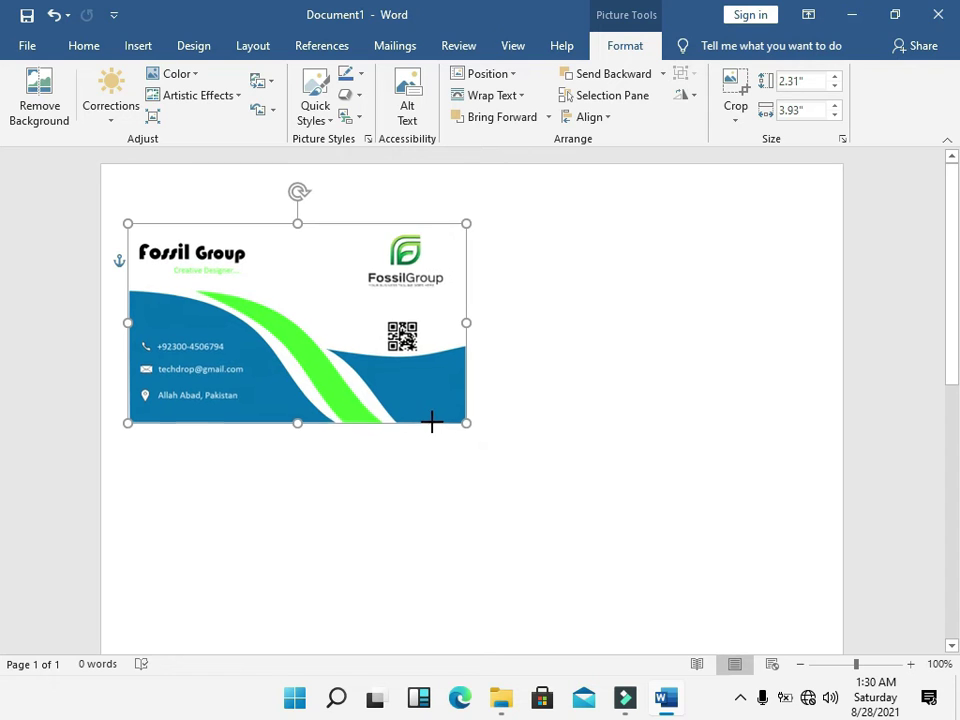
key("ctrl+z")
key("ctrl+z")
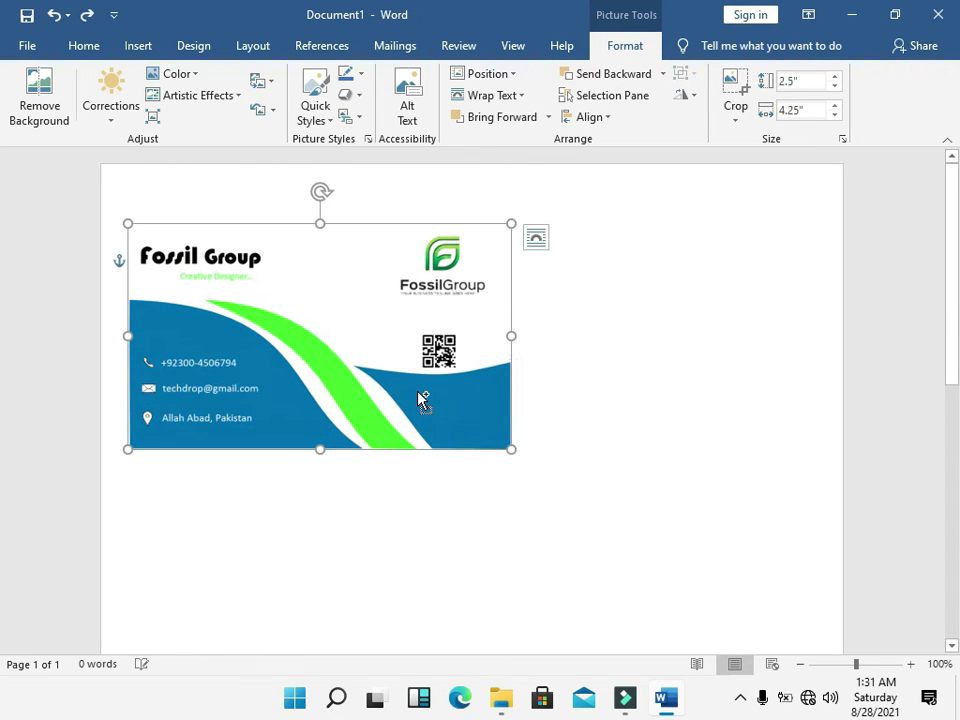
mouse_move(507, 451)
left_mouse_down()
mouse_move(433, 437)
mouse_move(446, 425)
left_mouse_up()
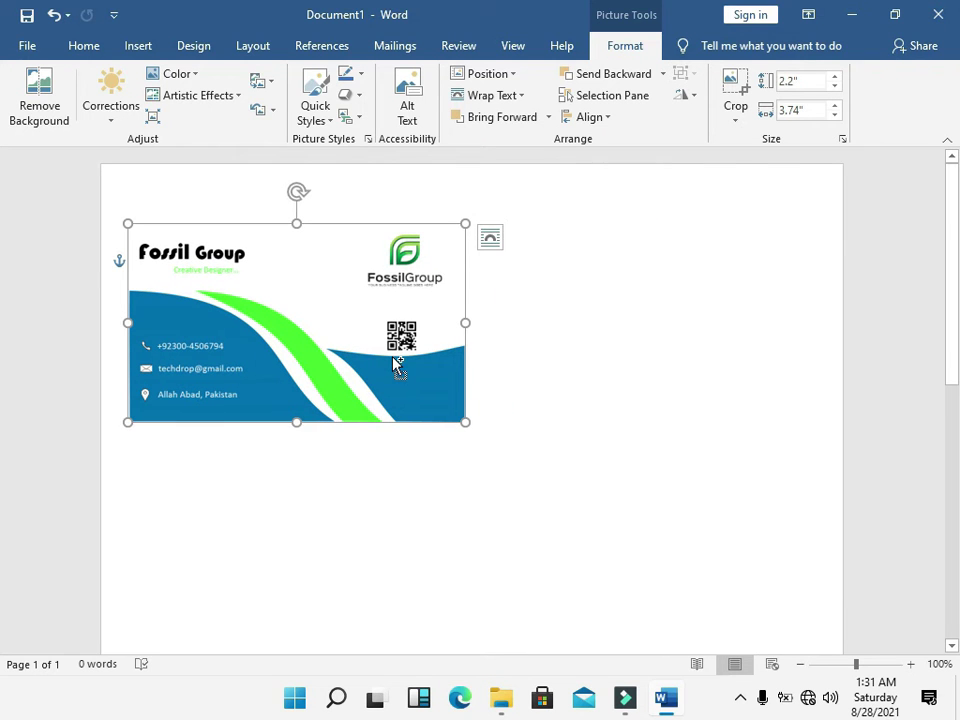
left_click(629, 243)
mouse_move(397, 323)
left_mouse_down()
mouse_move(715, 320)
mouse_move(735, 332)
left_mouse_up()
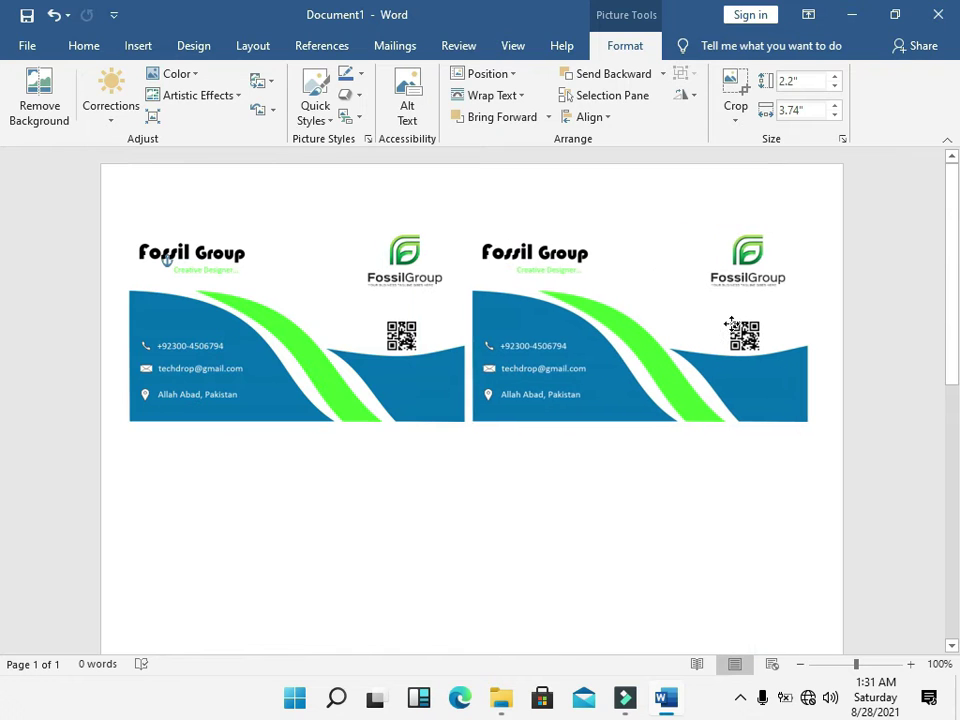
- Group the two side-by-side Fossil Group cards into one 2.2" × 7.55" object, then deselect it
left_click(405, 338, "ctrl")
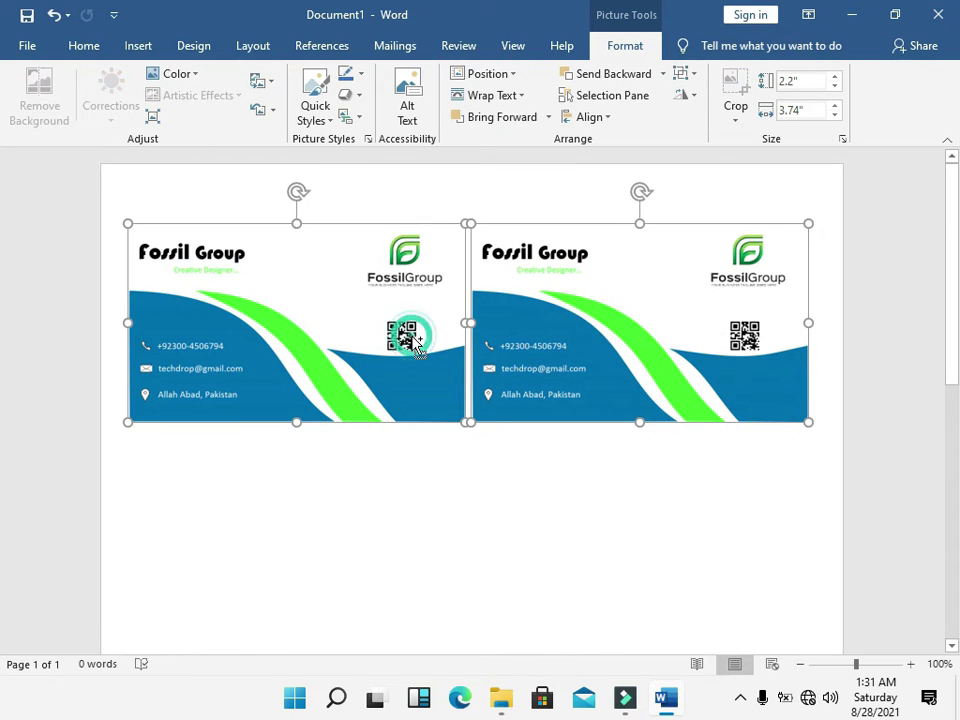
right_click(494, 325)
left_click(534, 438)
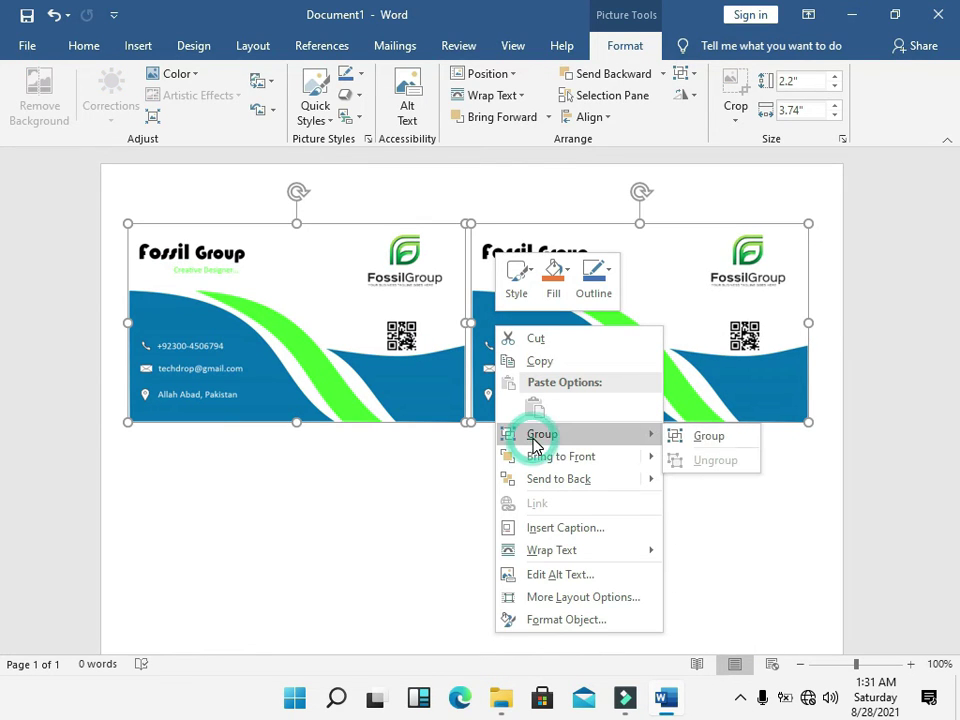
left_click(671, 437)
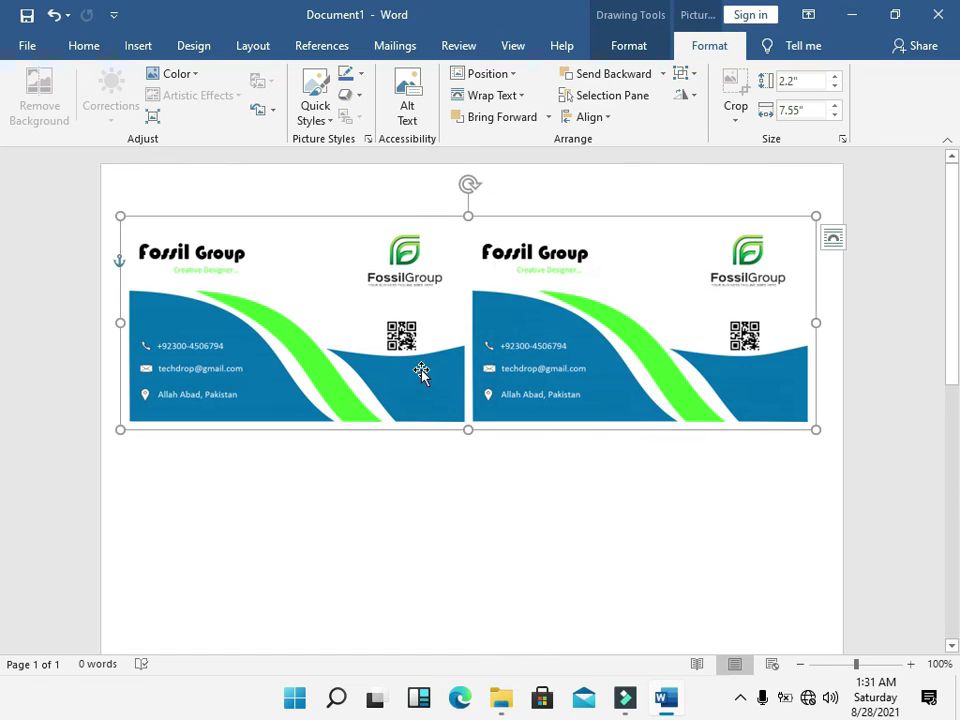
left_click(422, 376)
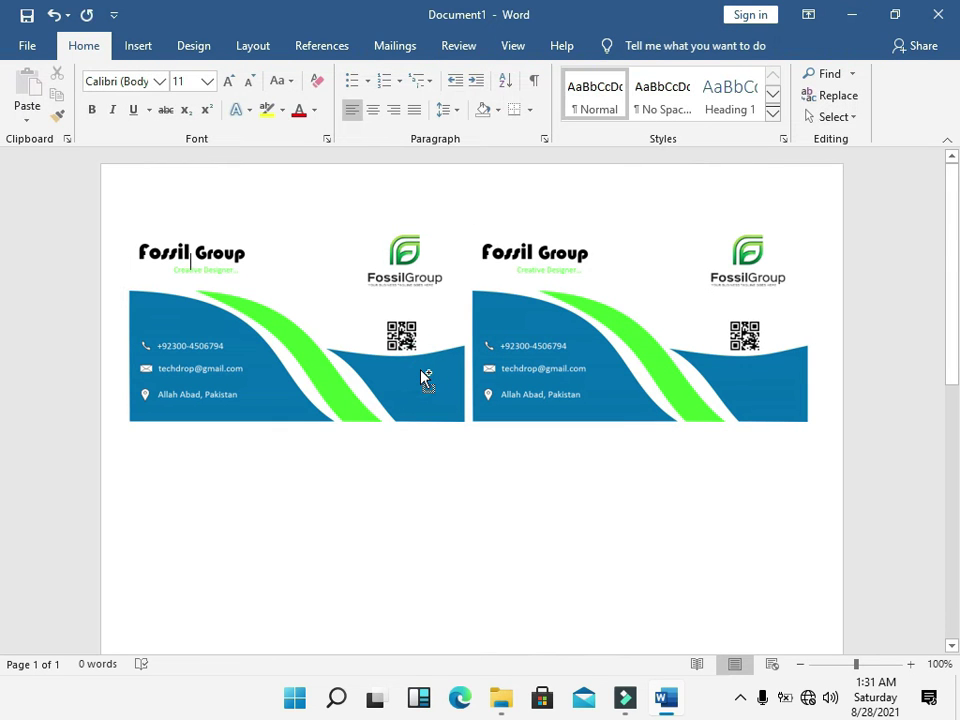
- Ctrl+drag copies of the grouped card pair down to form the second and third rows
left_click_drag(422, 376, 424, 545)
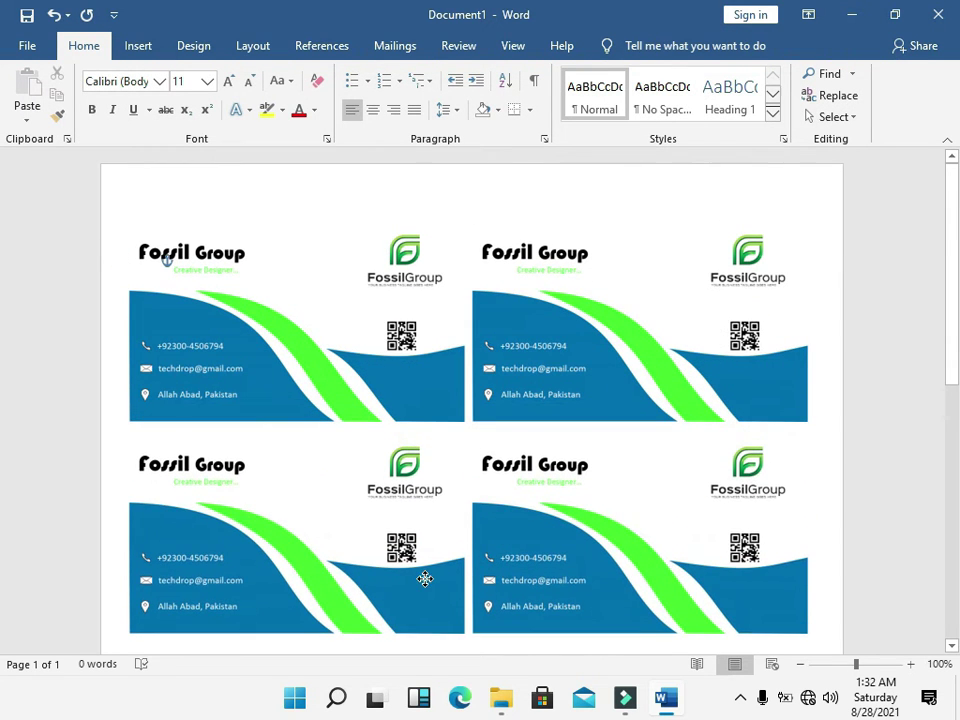
left_click_drag(424, 545, 429, 574)
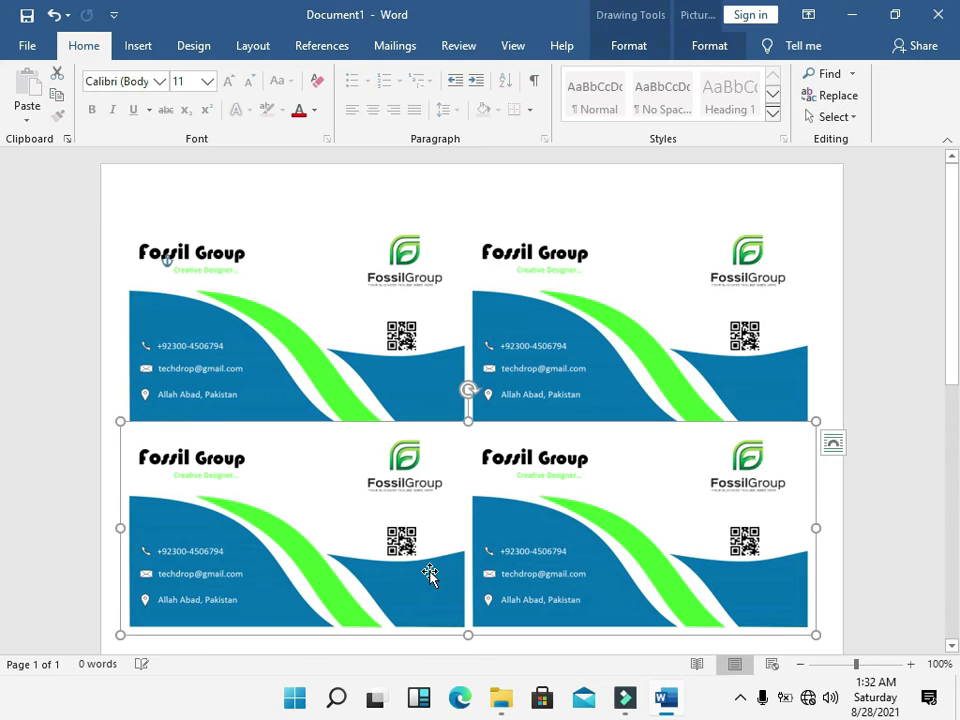
scroll(422, 540, "down", 5)
left_click_drag(413, 381, 415, 565)
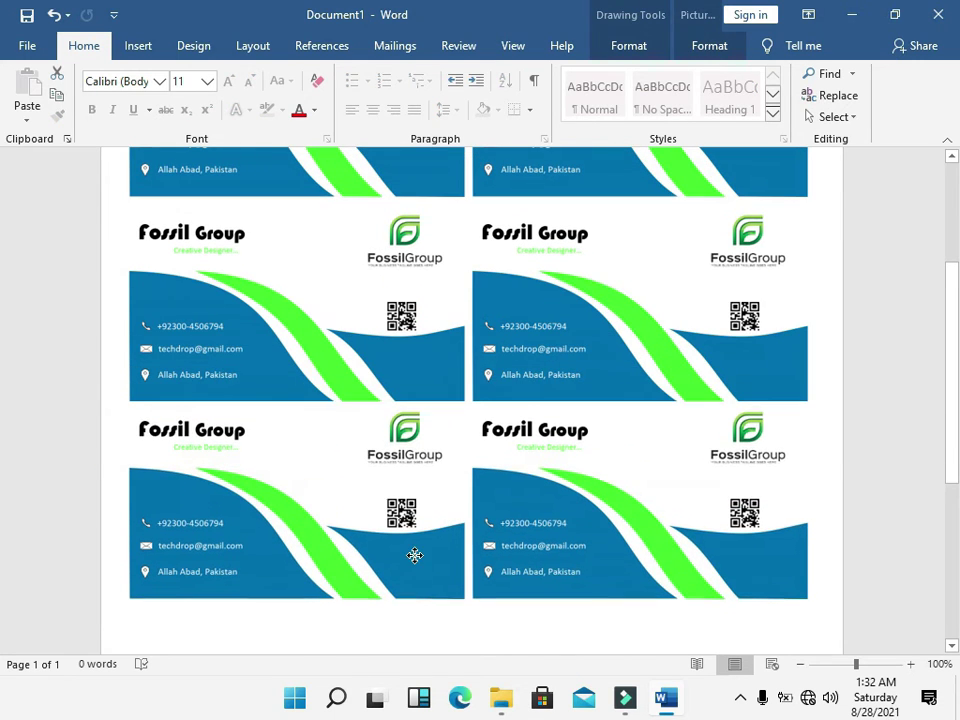
scroll(410, 540, "down", 3)
scroll(402, 498, "down", 4)
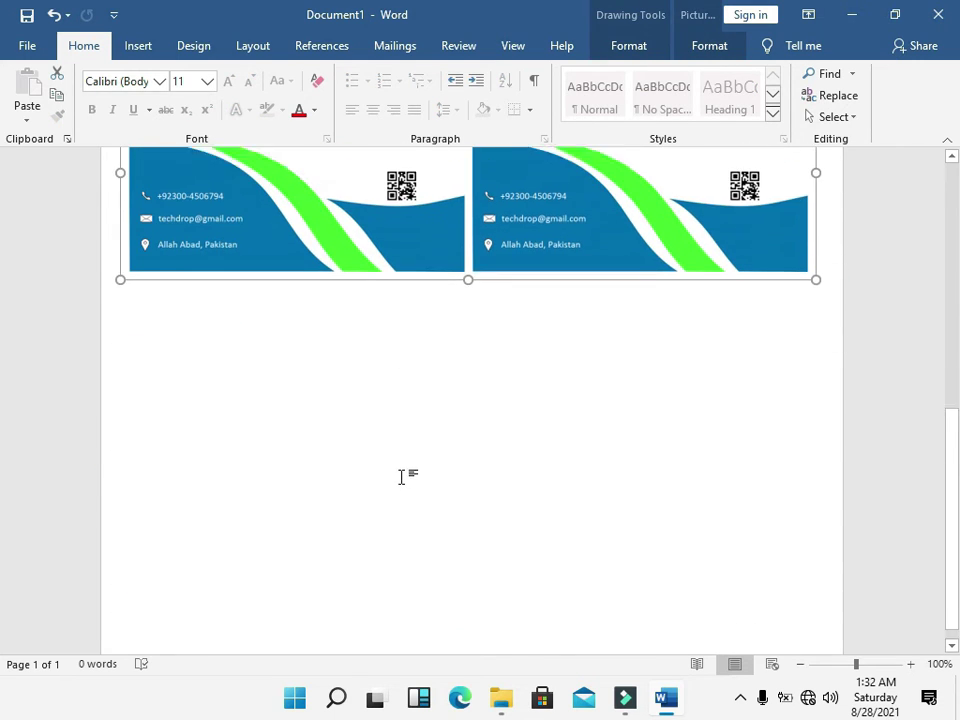
scroll(397, 400, "up", 4)
mouse_move(395, 372)
left_mouse_down()
mouse_move(395, 398)
mouse_move(401, 349)
left_mouse_up()
- Copy the lower card row down to create the fourth row of cards
left_click(401, 345)
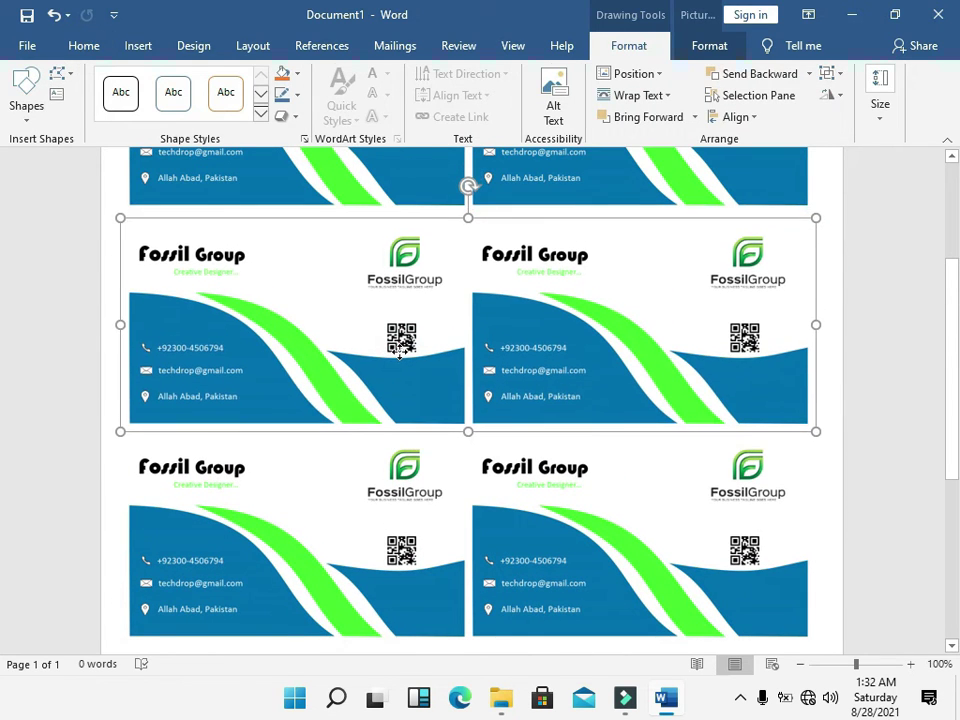
scroll(400, 345, "down", 4)
left_click(400, 333)
left_click_drag(400, 333, 400, 550)
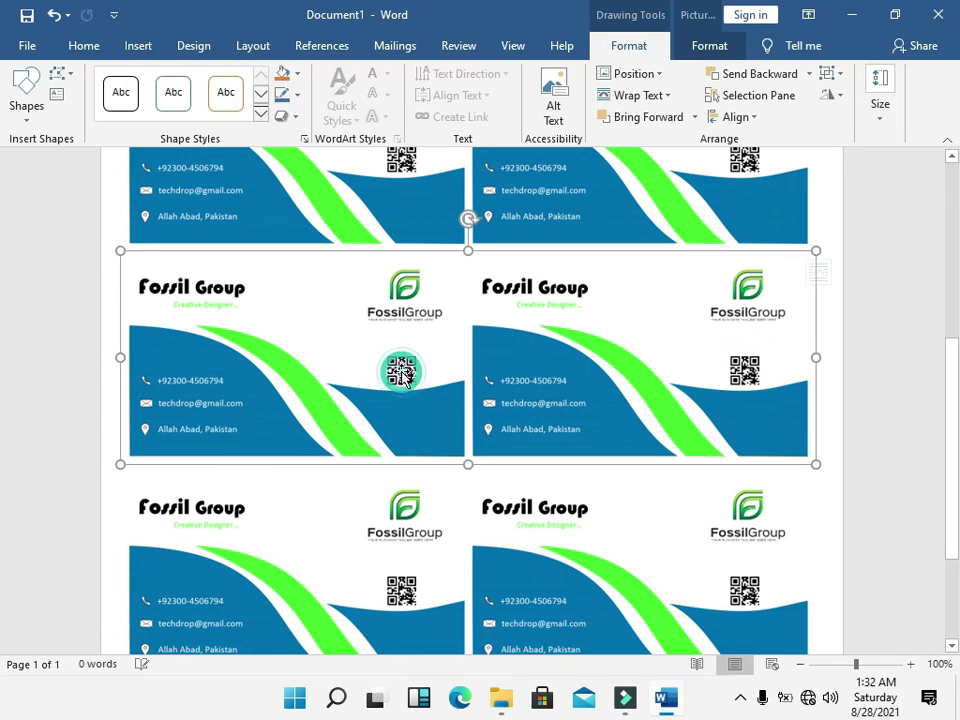
left_click_drag(396, 371, 395, 378)
- Nudge the card rows into even spacing so eight cards fill the A4 page
scroll(393, 360, "down", 1)
scroll(393, 360, "down", 2)
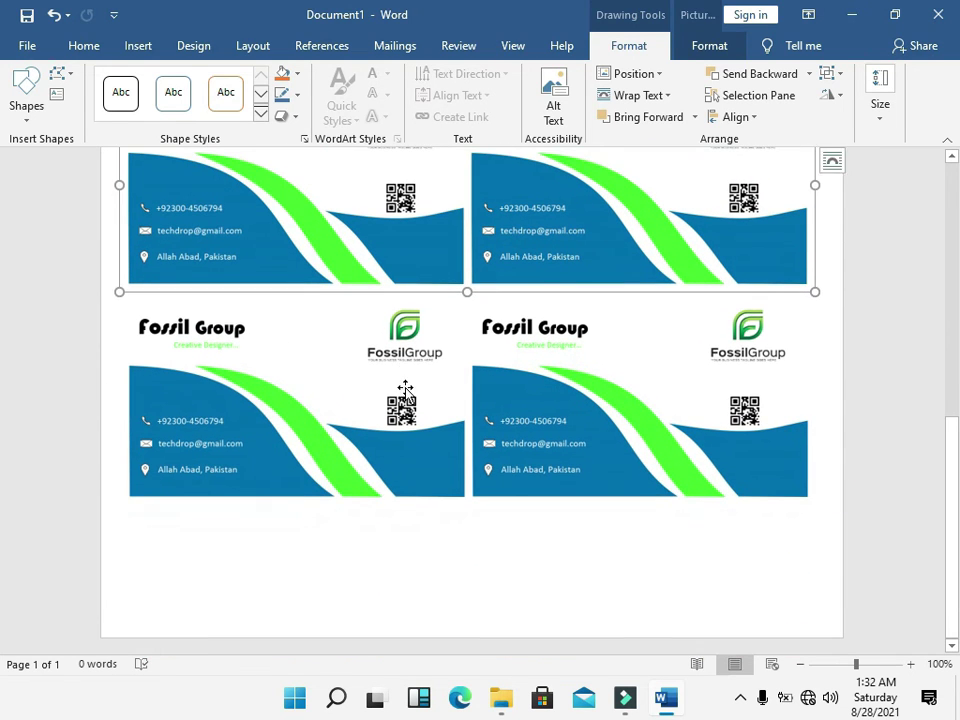
left_click(404, 394)
scroll(406, 398, "up", 4)
scroll(406, 390, "down", 3)
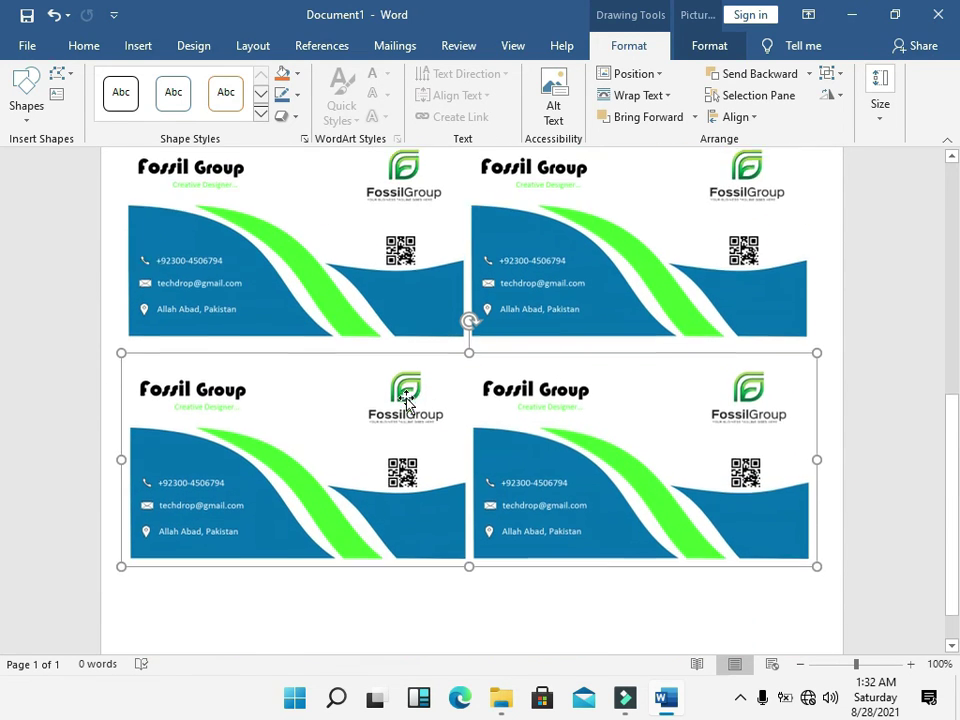
left_click_drag(409, 467, 414, 485)
left_click_drag(392, 274, 398, 327)
scroll(402, 328, "up", 5)
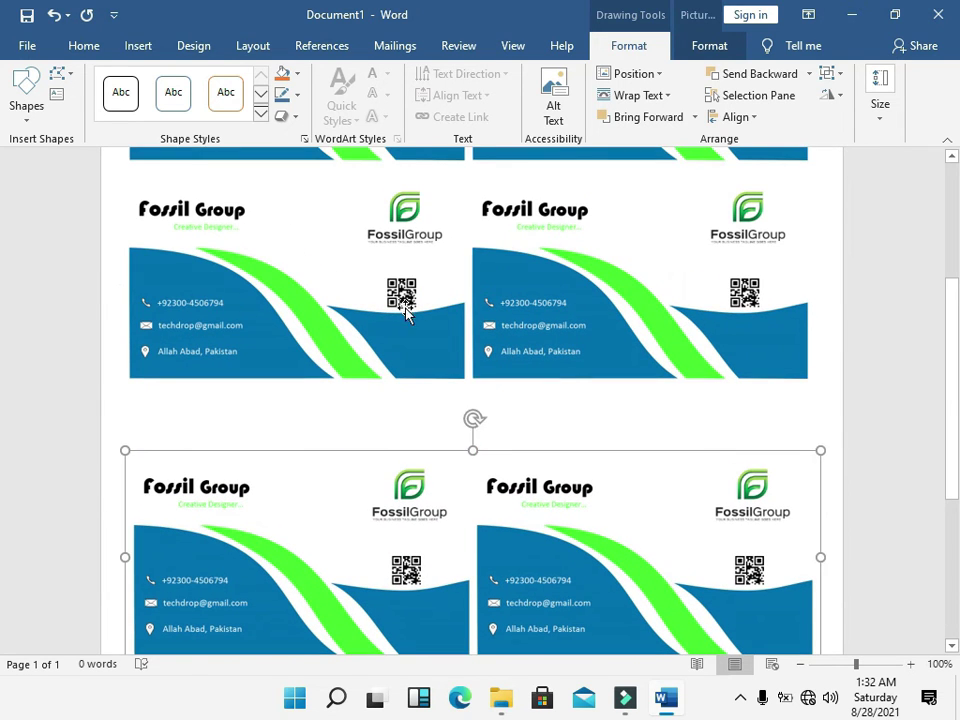
scroll(407, 311, "down", 4)
left_click_drag(406, 310, 419, 329)
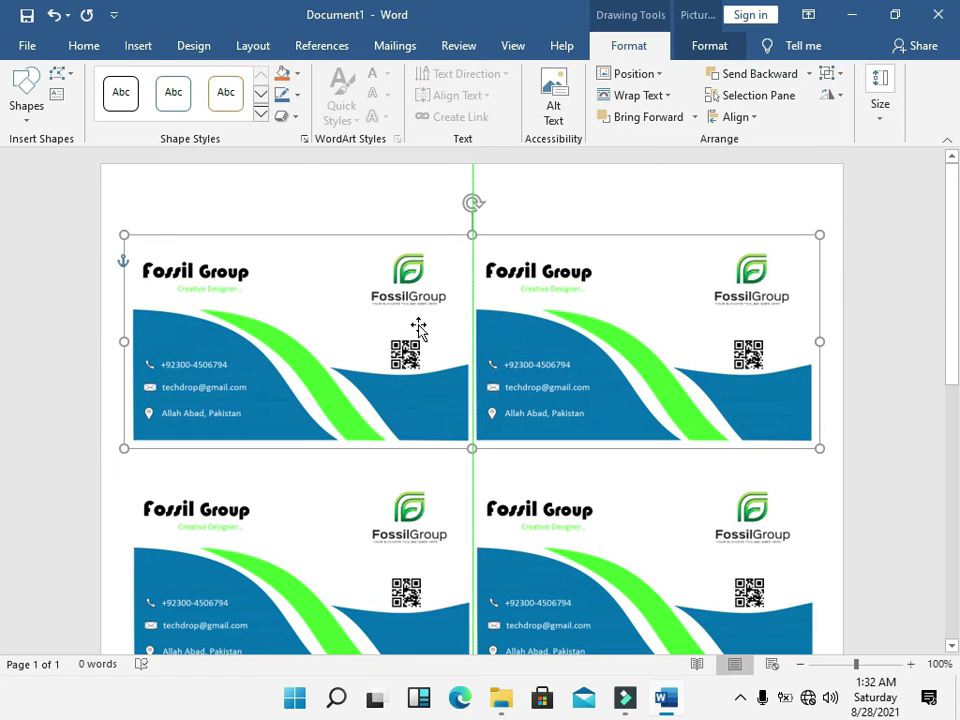
left_click(351, 210)
- Preview the eight-card A4 page in Print view with Microsoft Print to PDF as printer
scroll(351, 208, "down", 6)
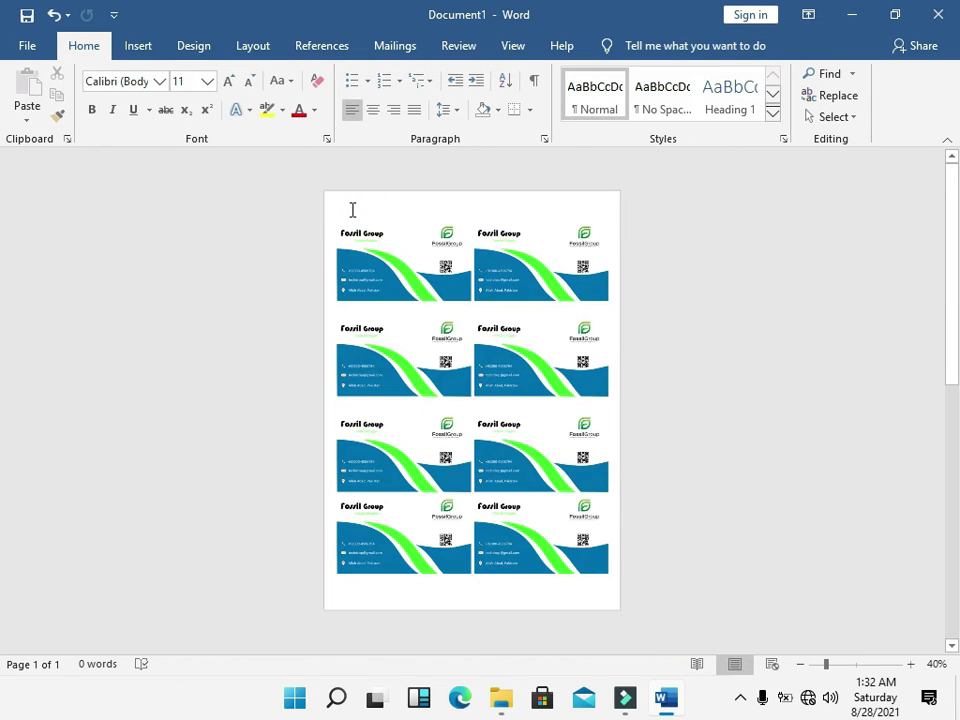
scroll(351, 208, "up", 5)
scroll(340, 204, "down", 1)
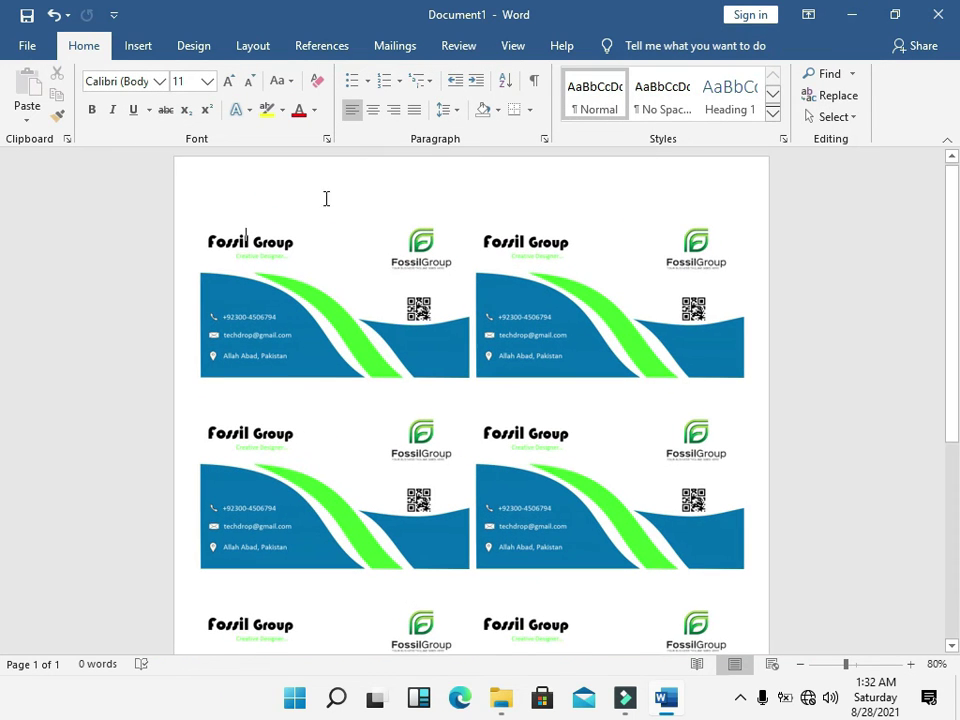
left_click(31, 52)
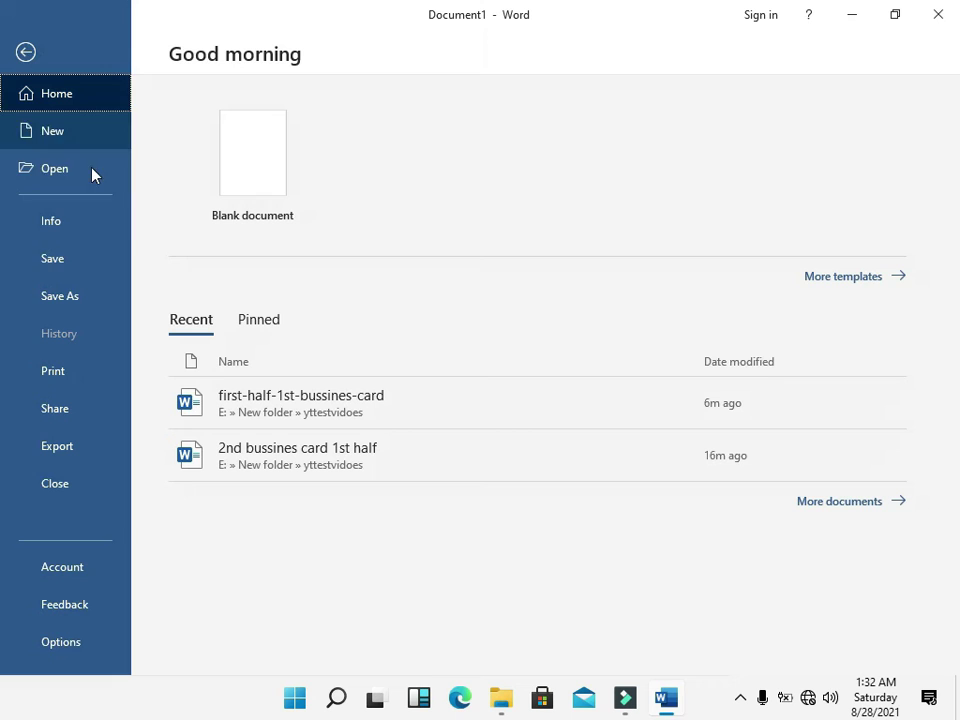
left_click(81, 380)
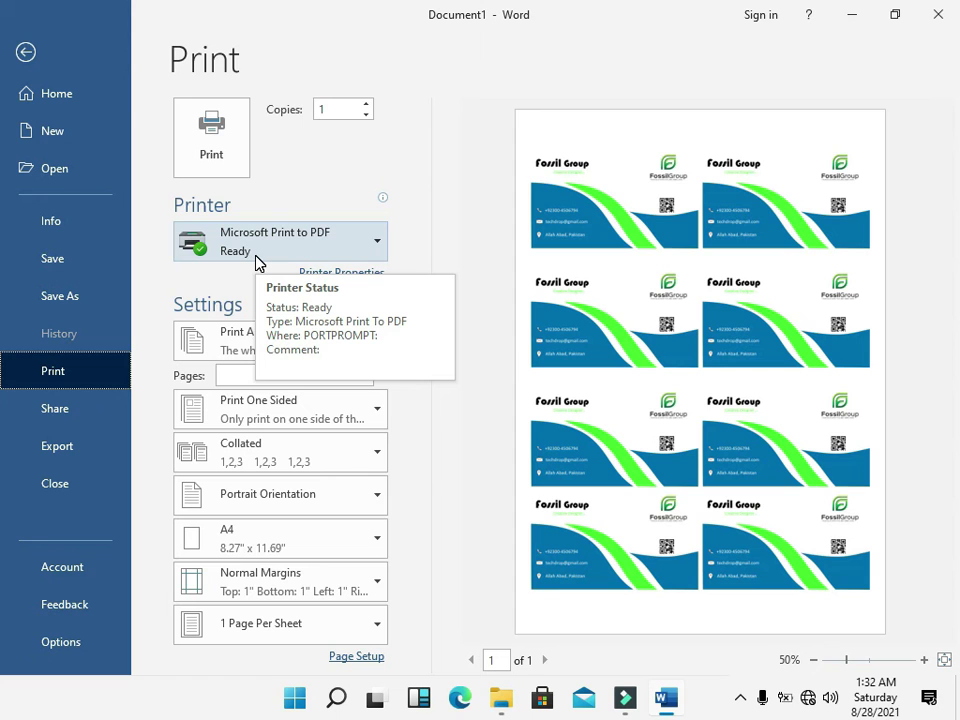
left_click(298, 632)
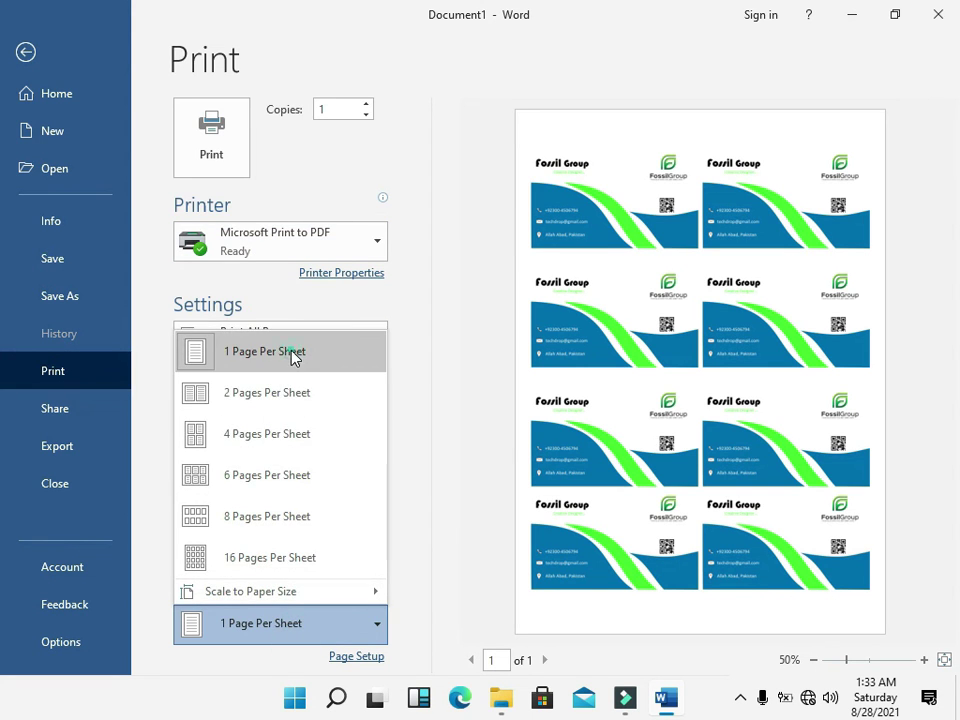
left_click(292, 358)
left_click(289, 622)
left_click(333, 645)
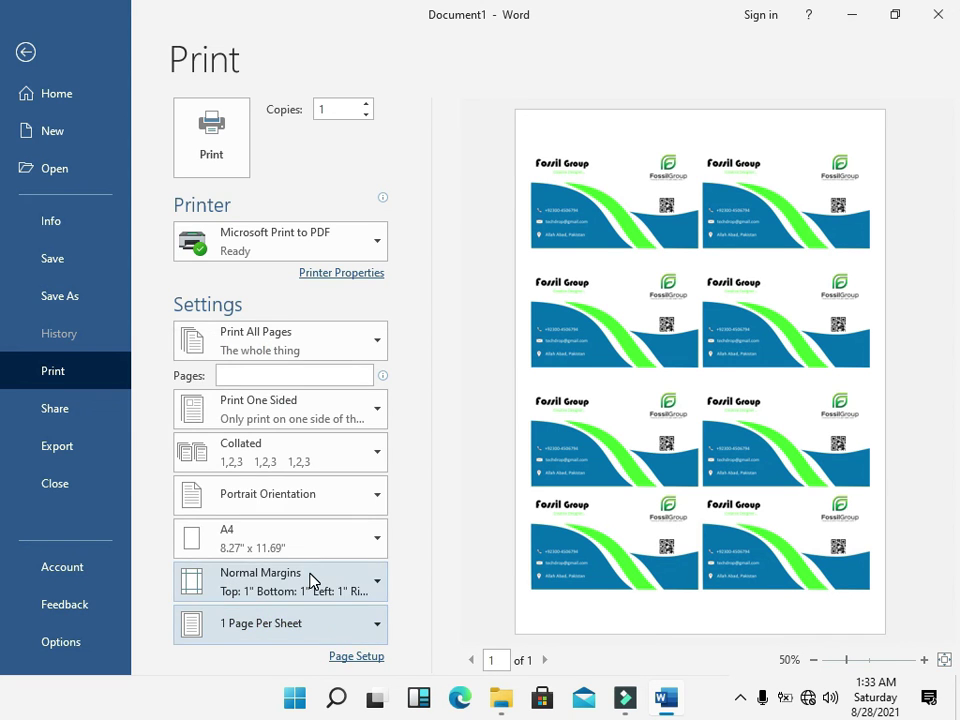
left_click(311, 578)
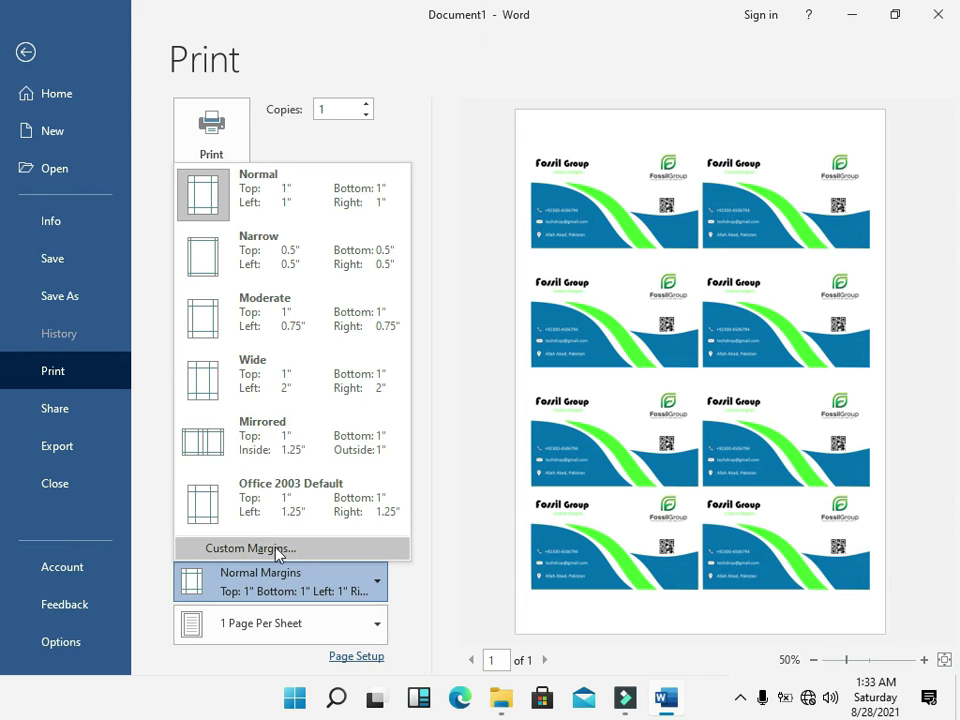
left_click(268, 575)
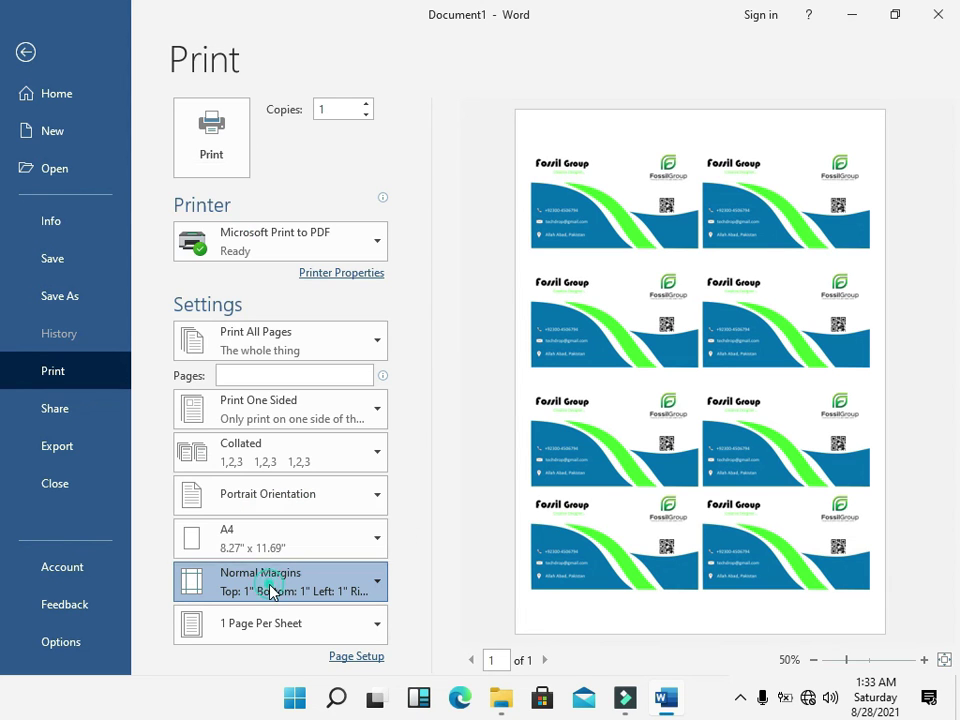
left_click(299, 532)
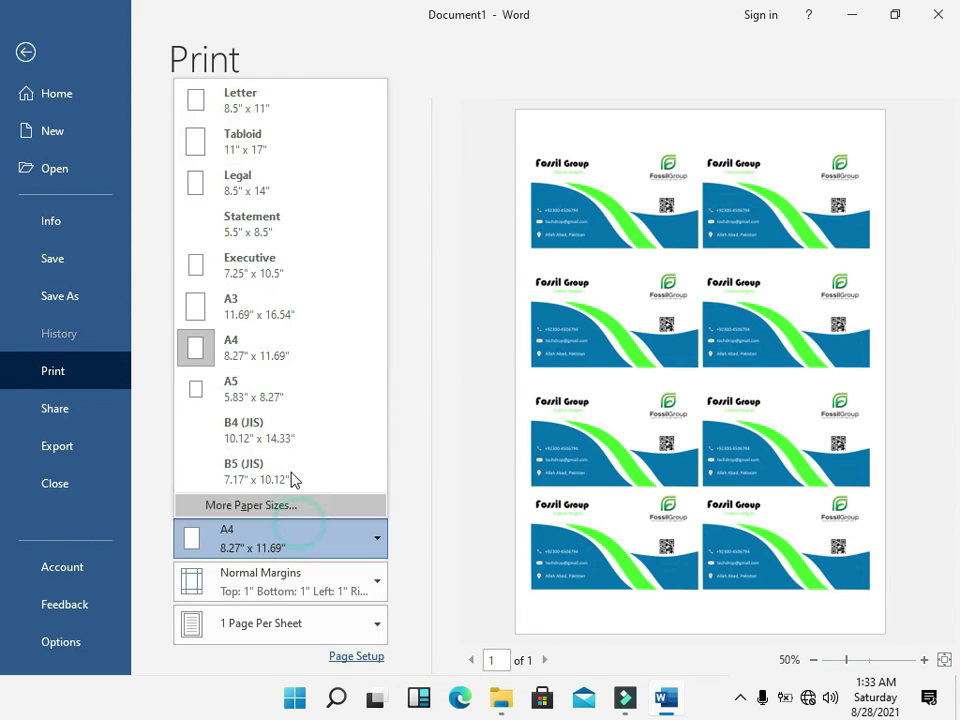
left_click(304, 343)
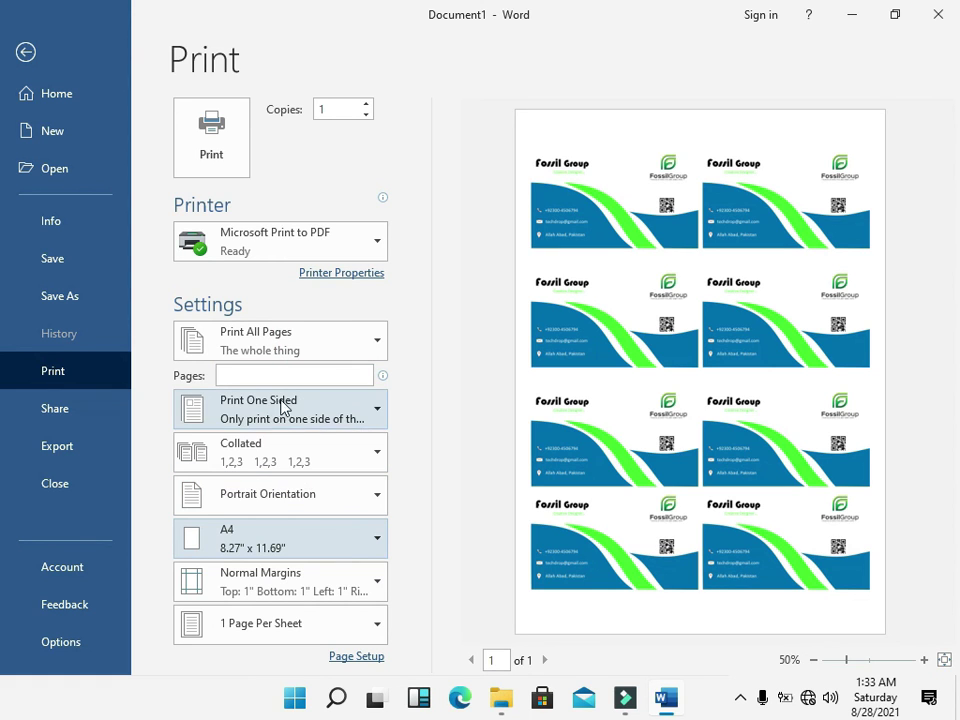
left_click(274, 246)
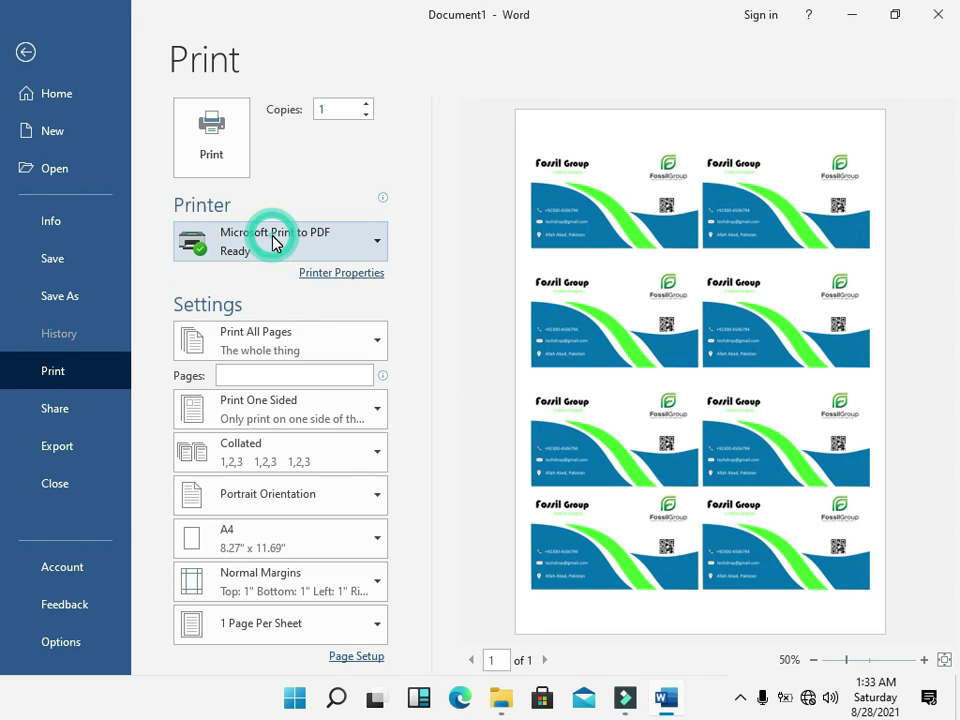